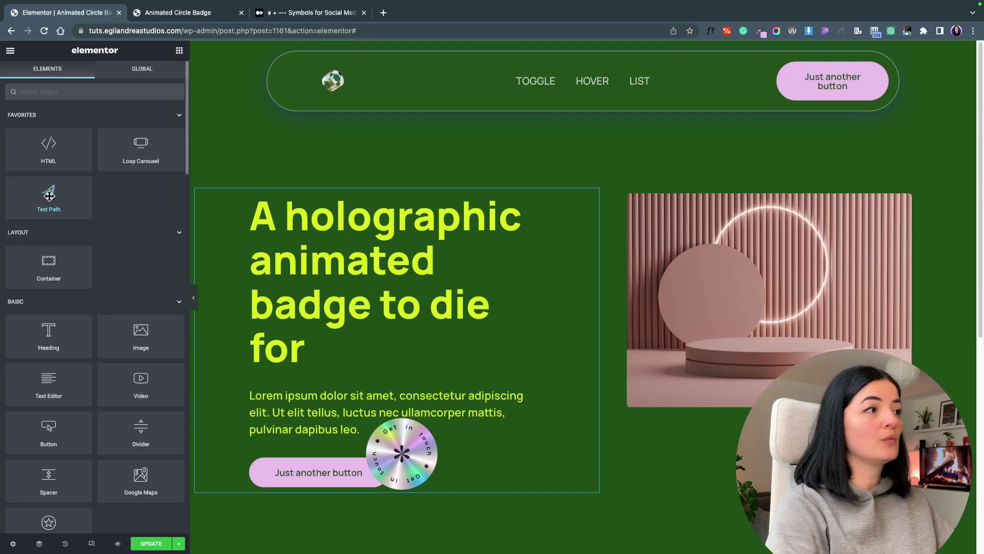
Drop a Text Path widget above the hero image, change its text to 'Get in touch', and copy an asterisk symbol
drag(51, 197, 634, 198)
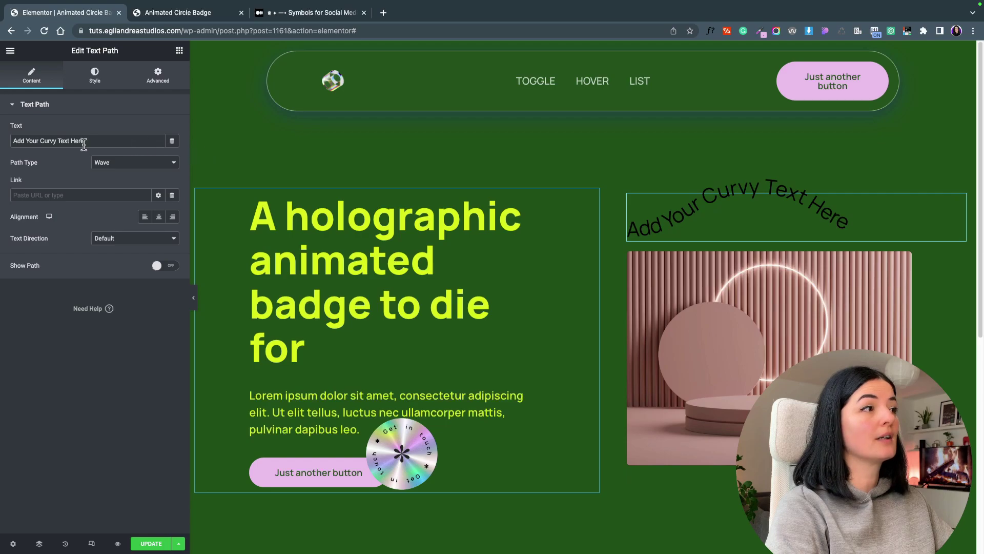
drag(85, 141, 8, 145)
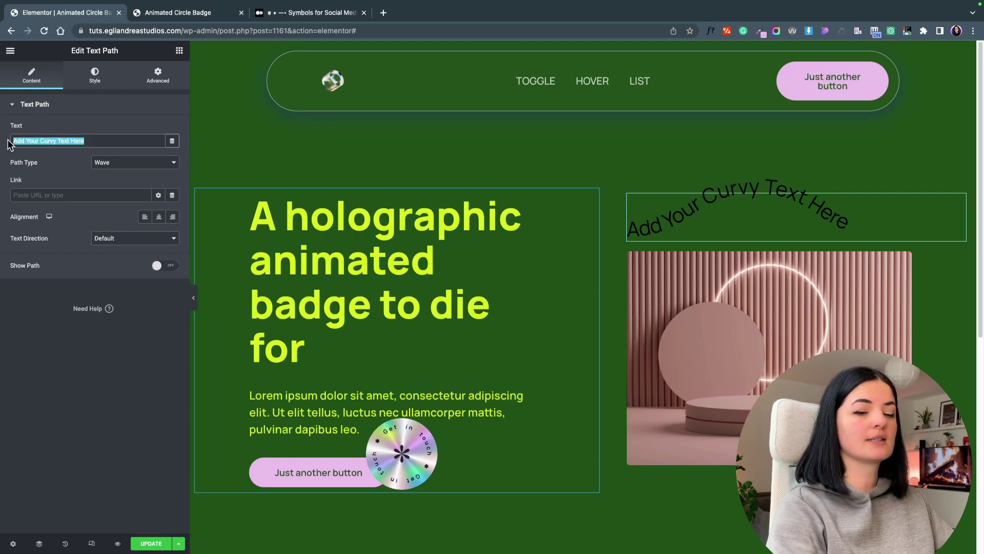
text(G)
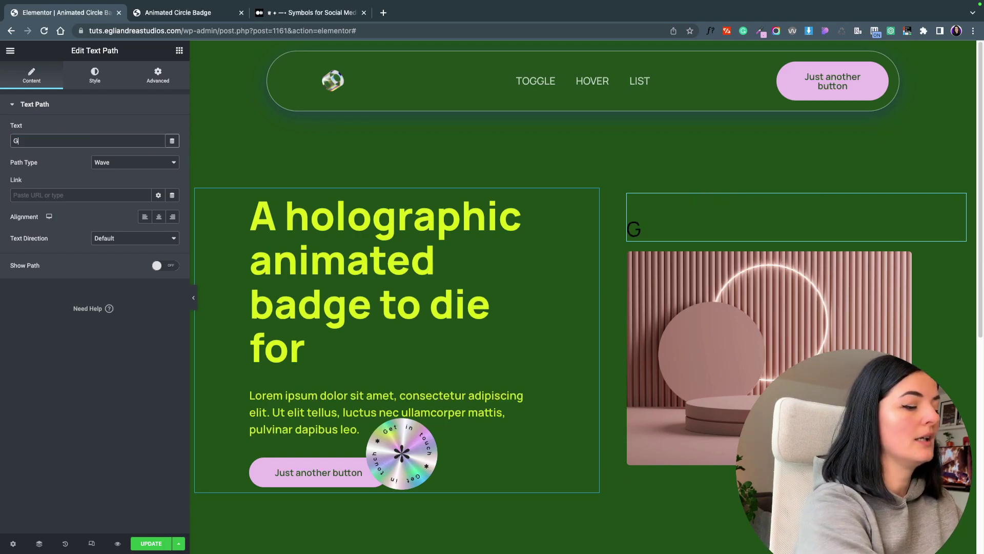
text(et in touch)
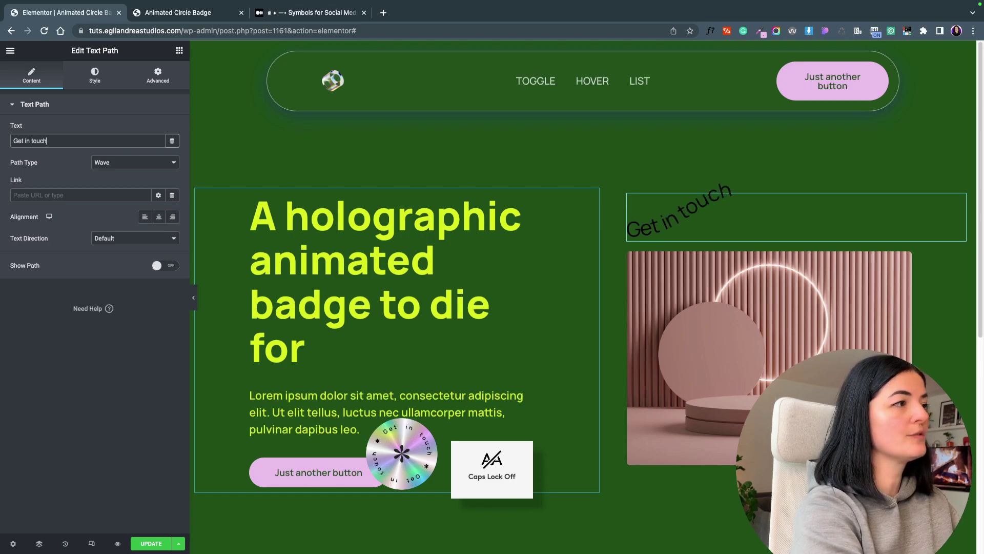
click(272, 15)
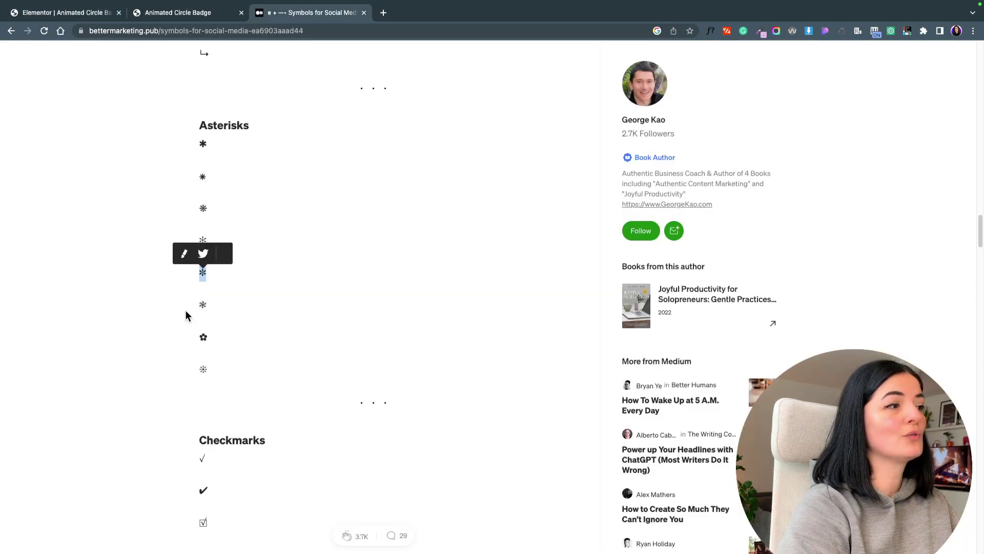
double_click(201, 273)
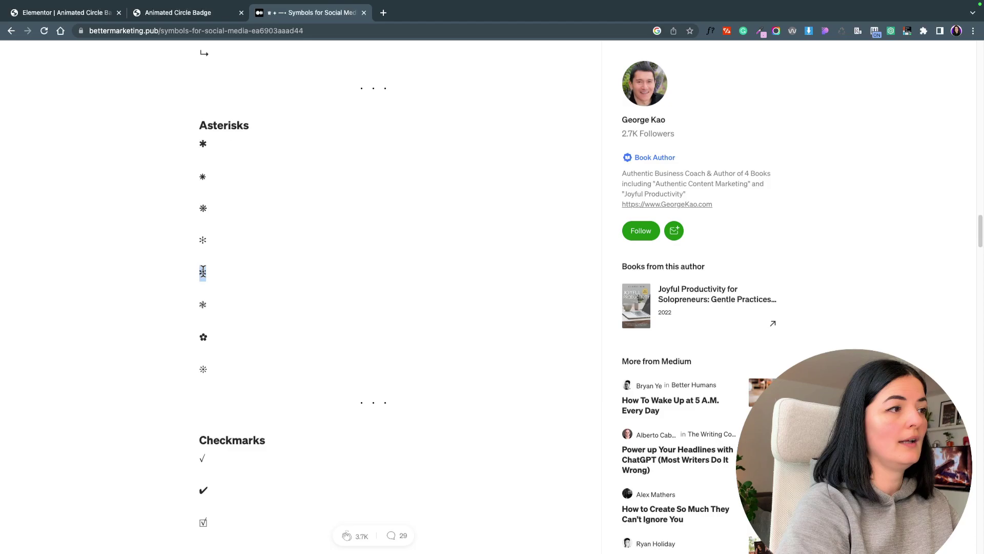
Make the path text read 'Get in touch ✱ Get in touch ✱'
click(50, 16)
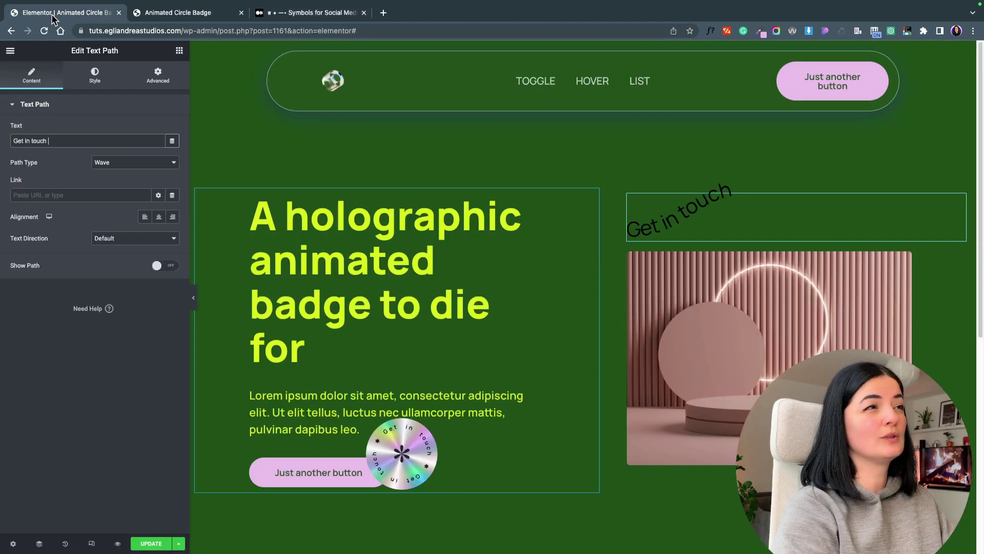
text(✱)
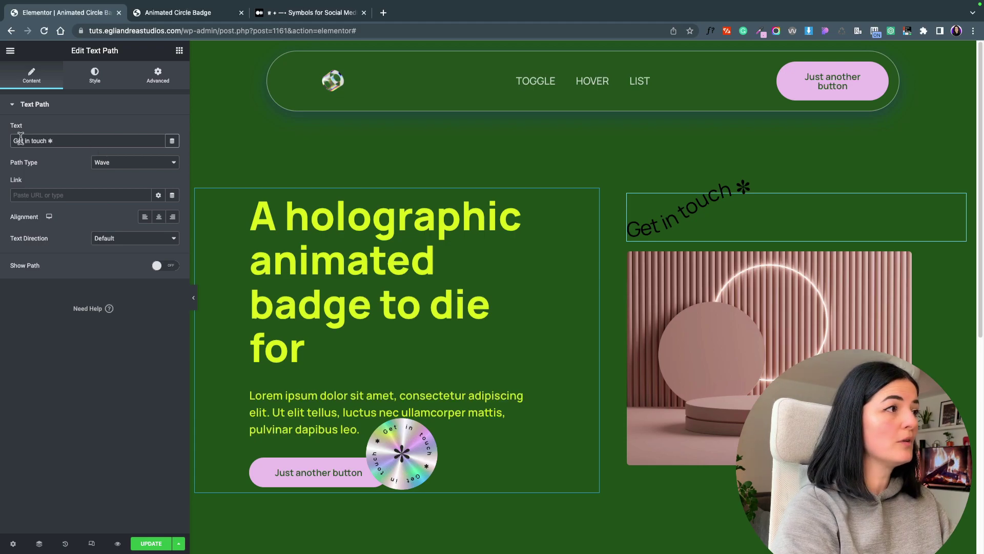
drag(15, 139, 61, 140)
key(super+c)
click(61, 140)
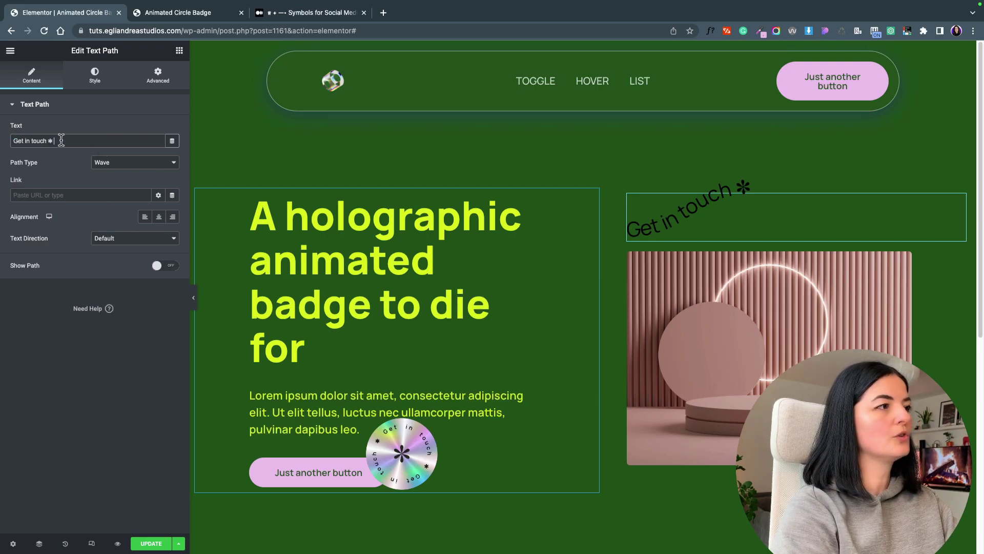
key(super+v)
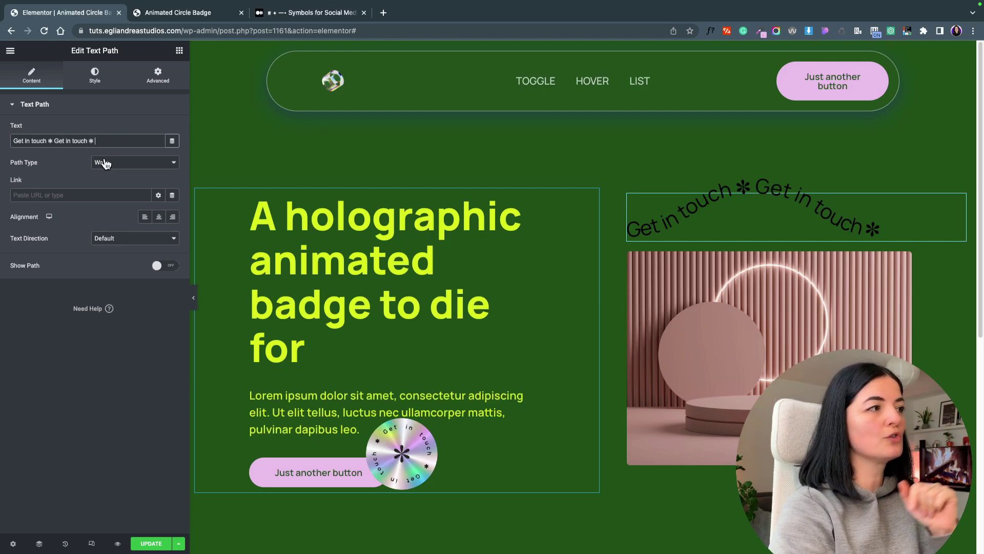
Set Path Type to Circle, Alignment to Center and Text Direction to LTR
click(104, 163)
click(108, 185)
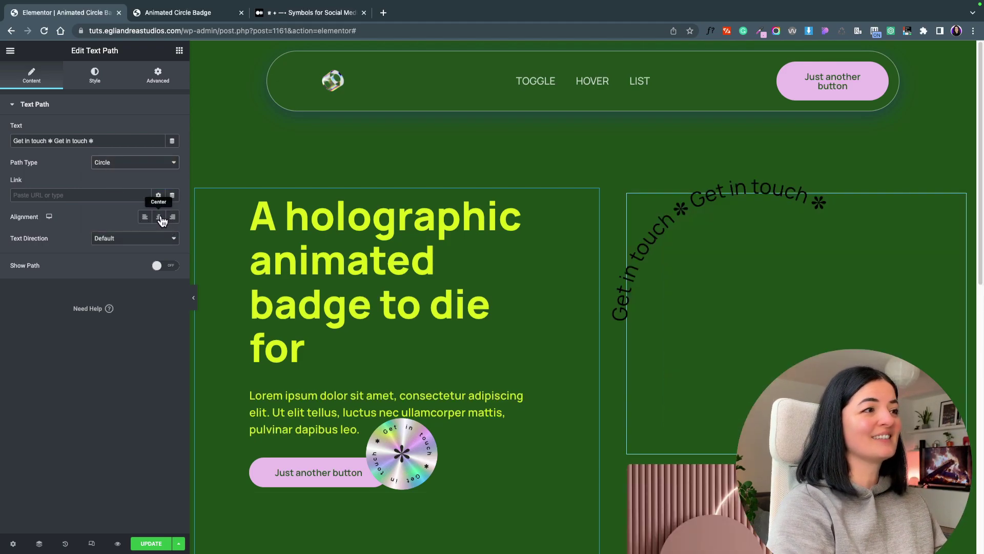
click(160, 217)
click(147, 238)
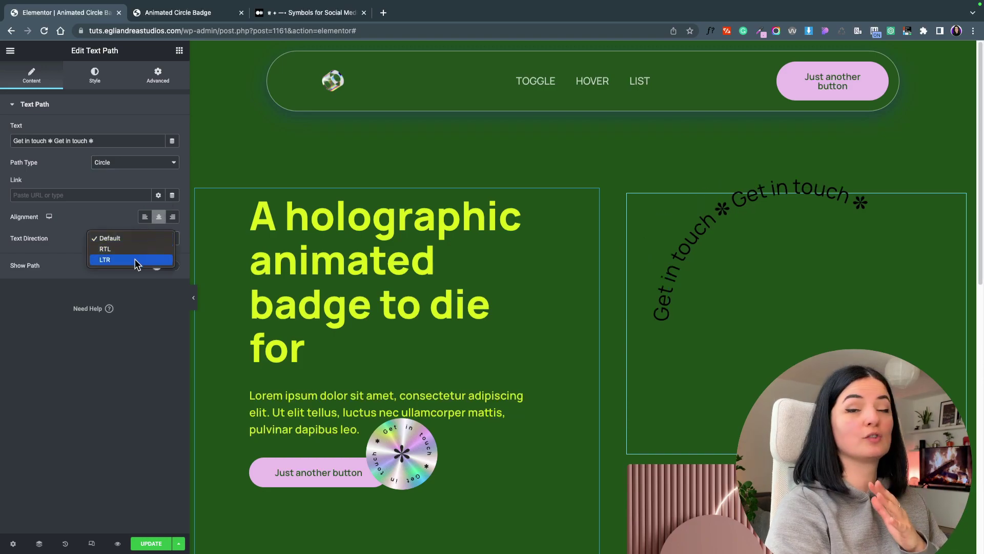
click(137, 261)
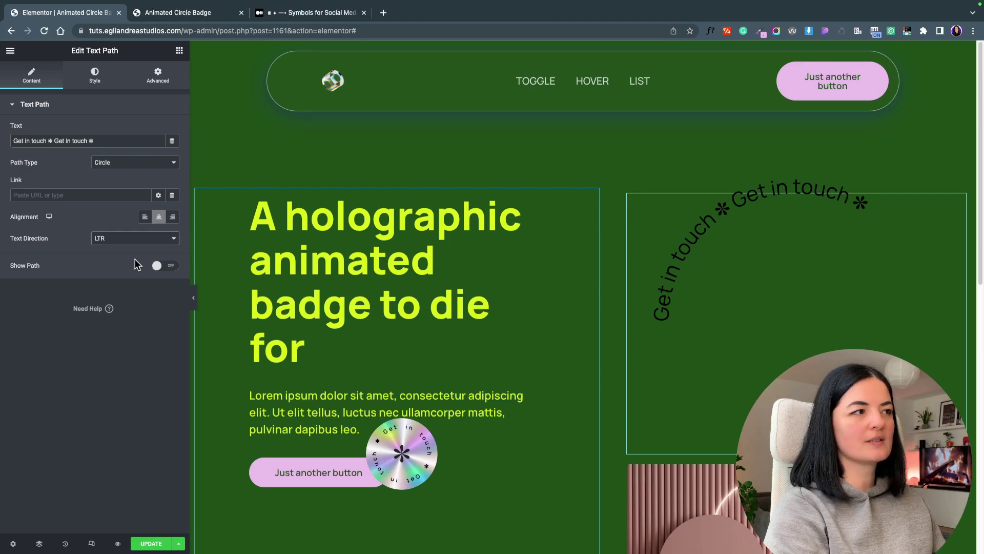
click(133, 239)
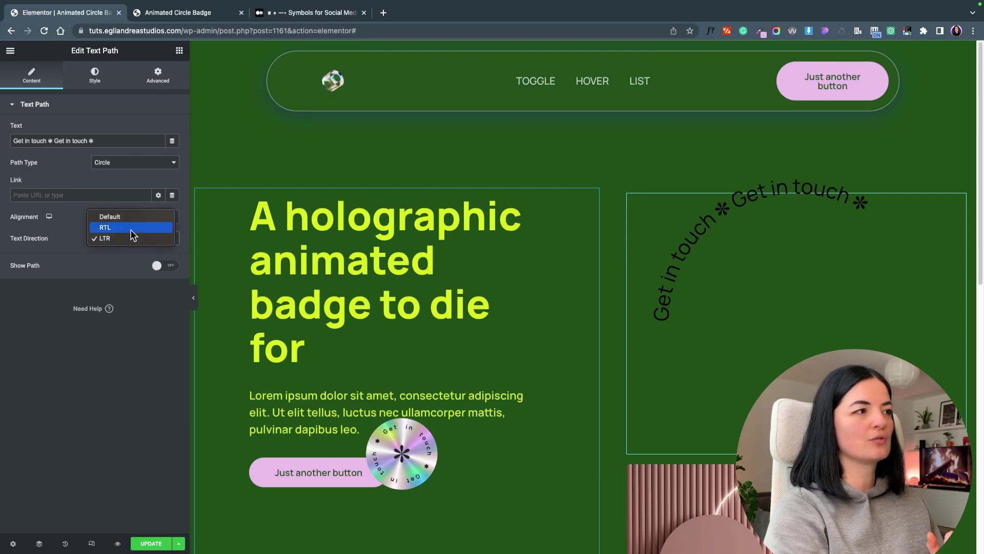
click(132, 228)
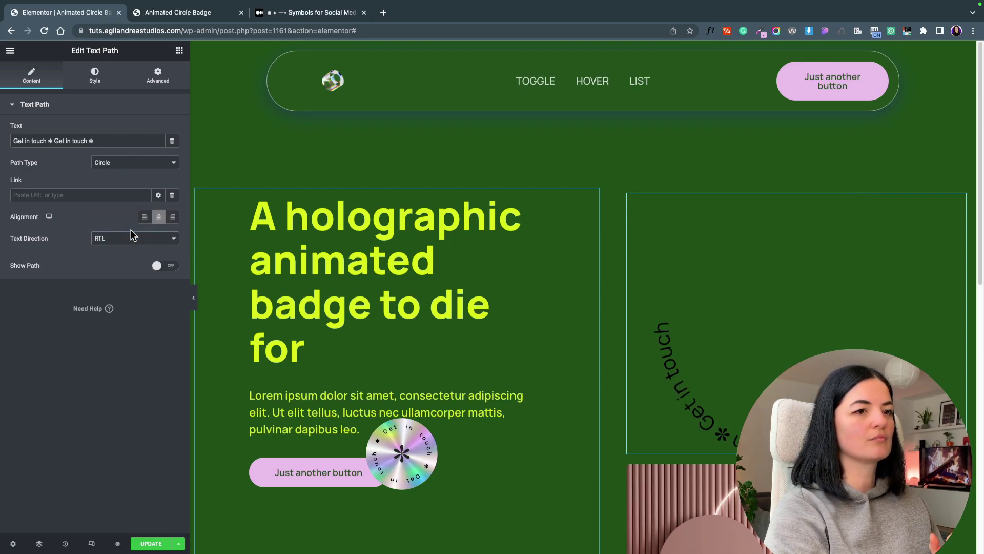
click(131, 239)
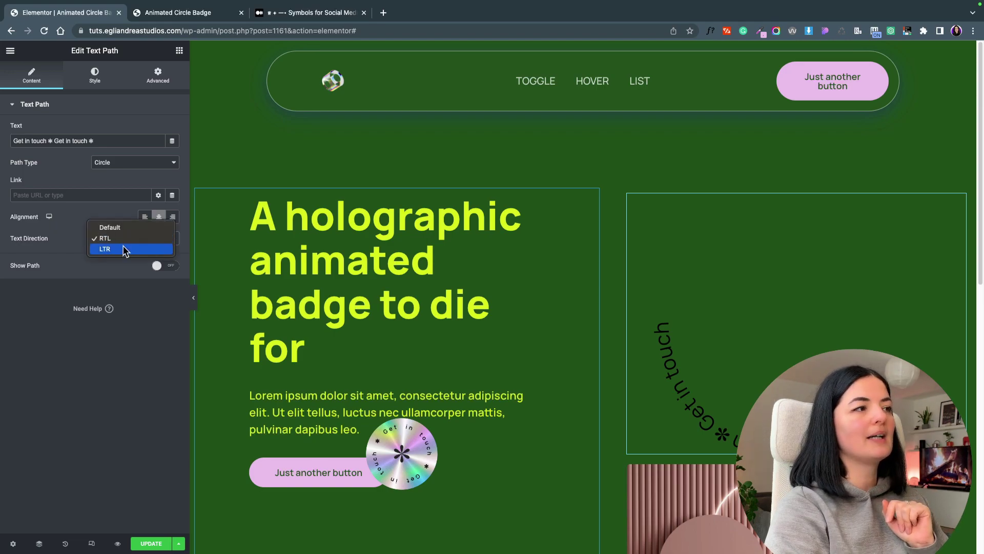
click(125, 250)
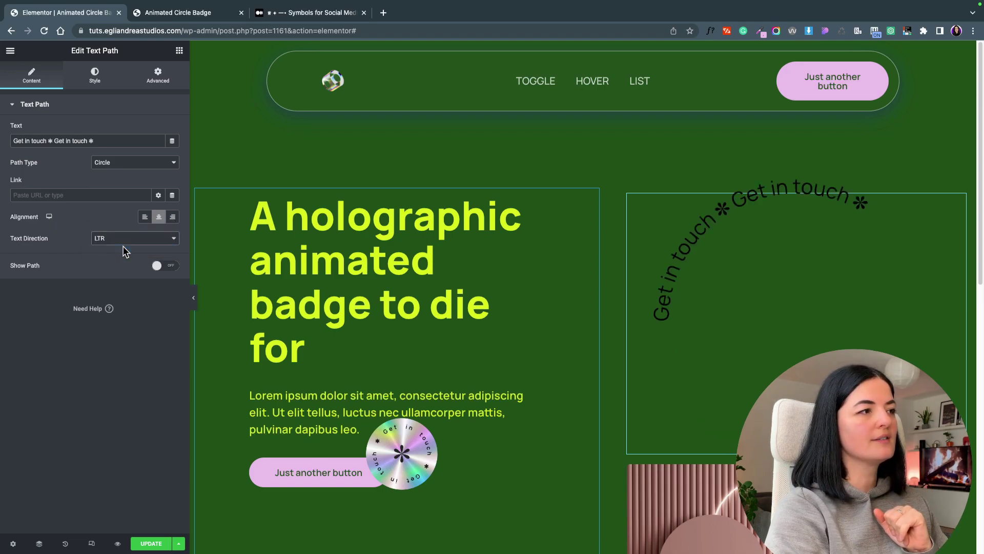
click(95, 76)
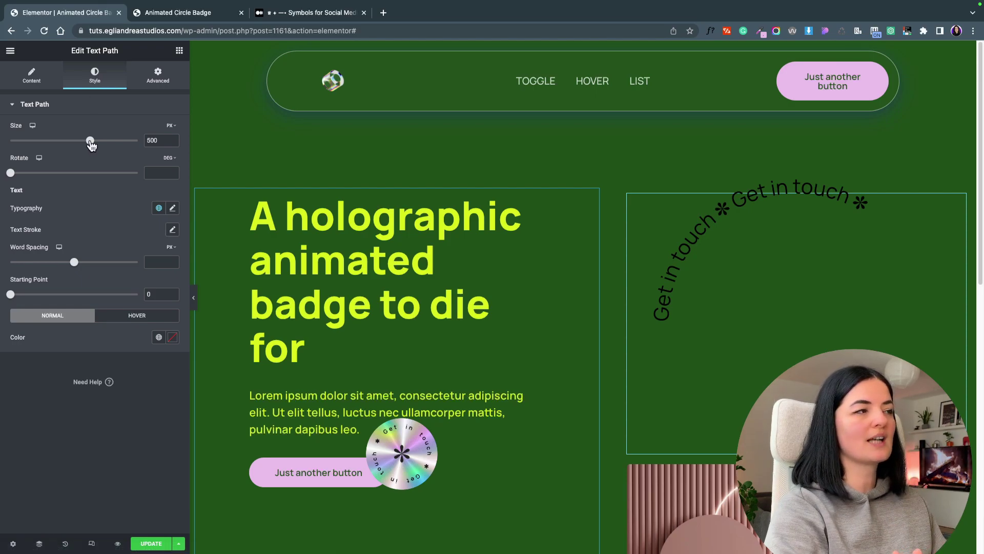
Shrink the circular text path to 100 px and set word spacing to 20
drag(89, 142, 22, 176)
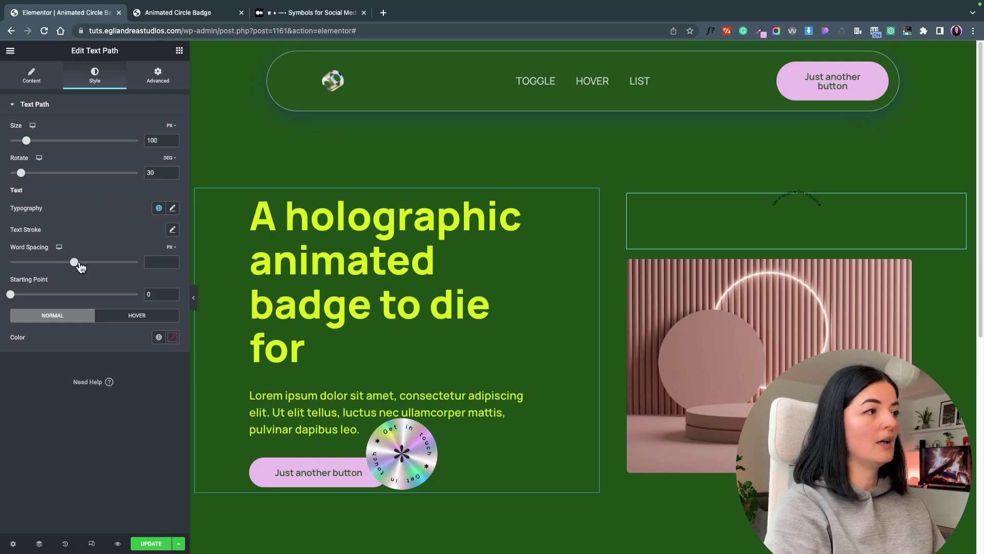
click(148, 262)
text(20)
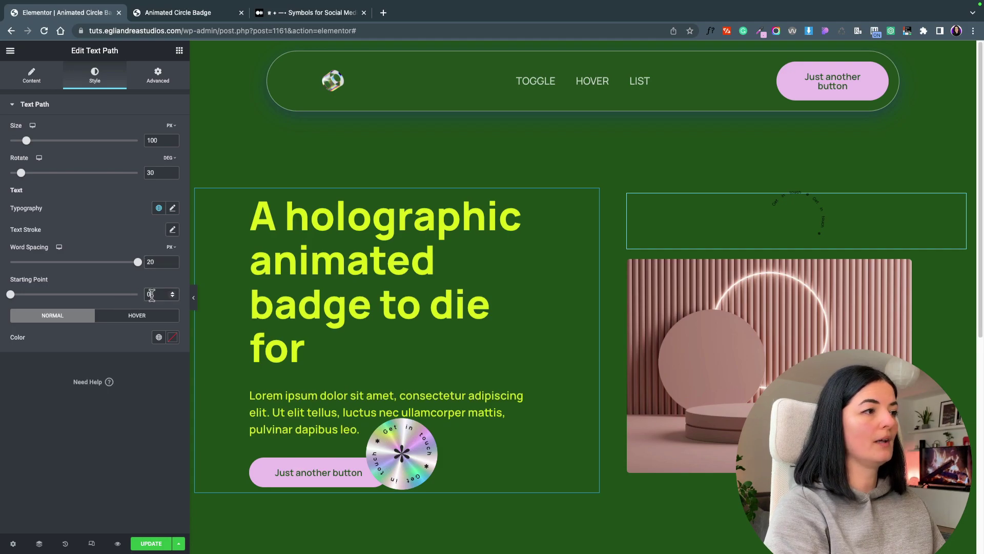
text(5)
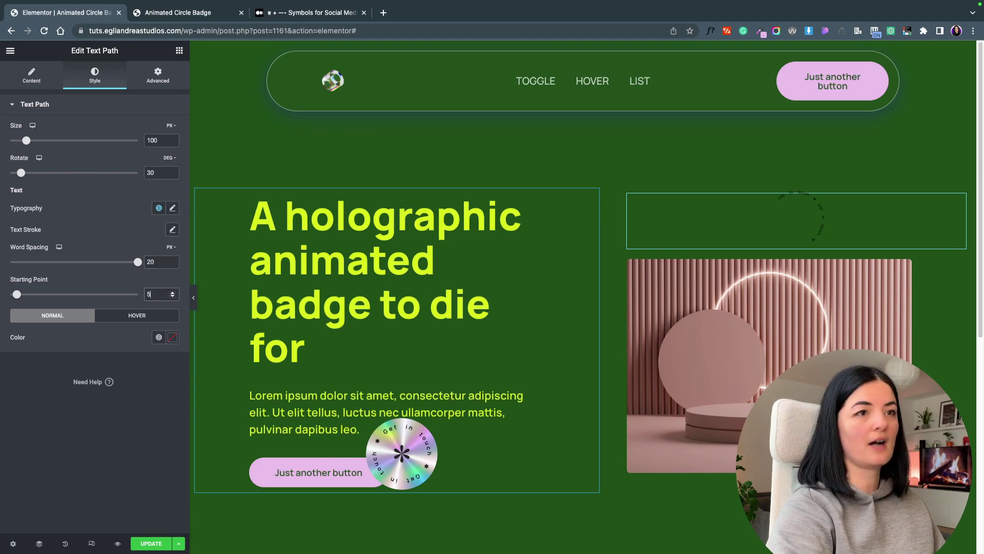
click(173, 209)
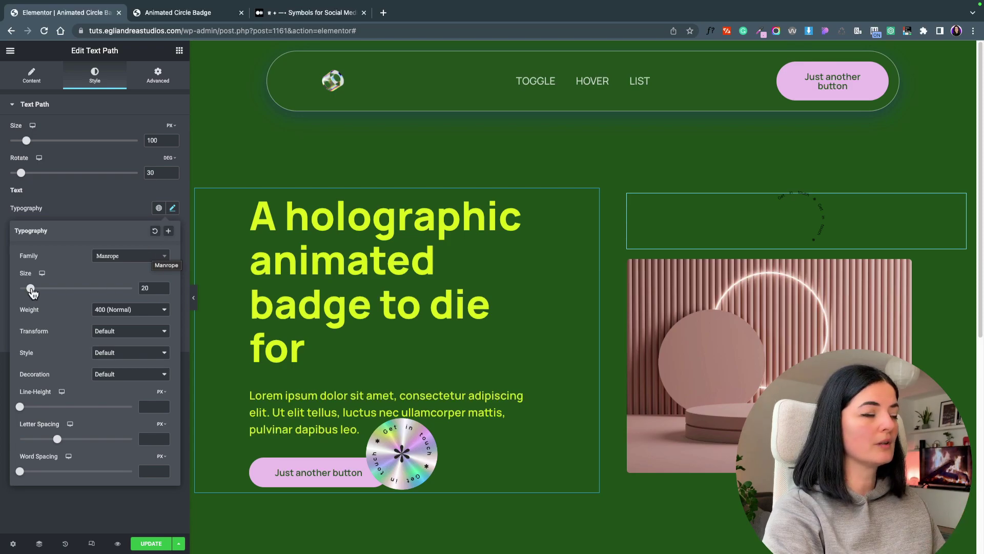
Set the curved text to size 28, weight 600, 0.5 em line height and 8.1 px letter spacing
drag(31, 292, 38, 292)
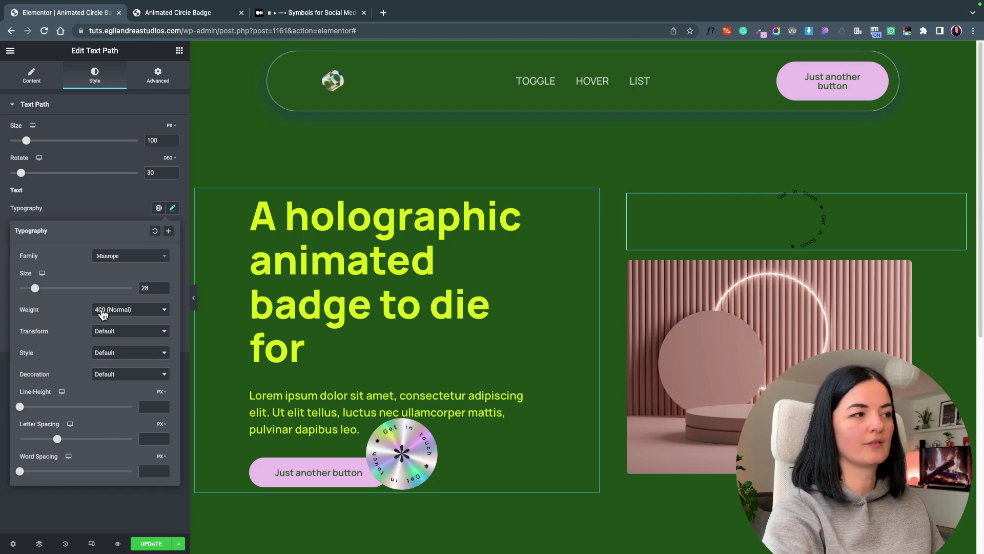
click(103, 314)
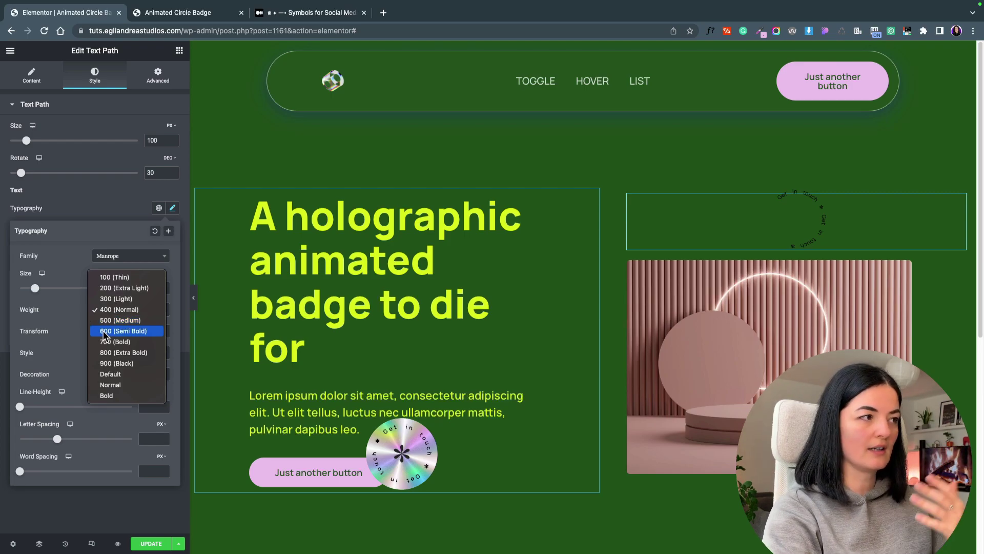
click(104, 331)
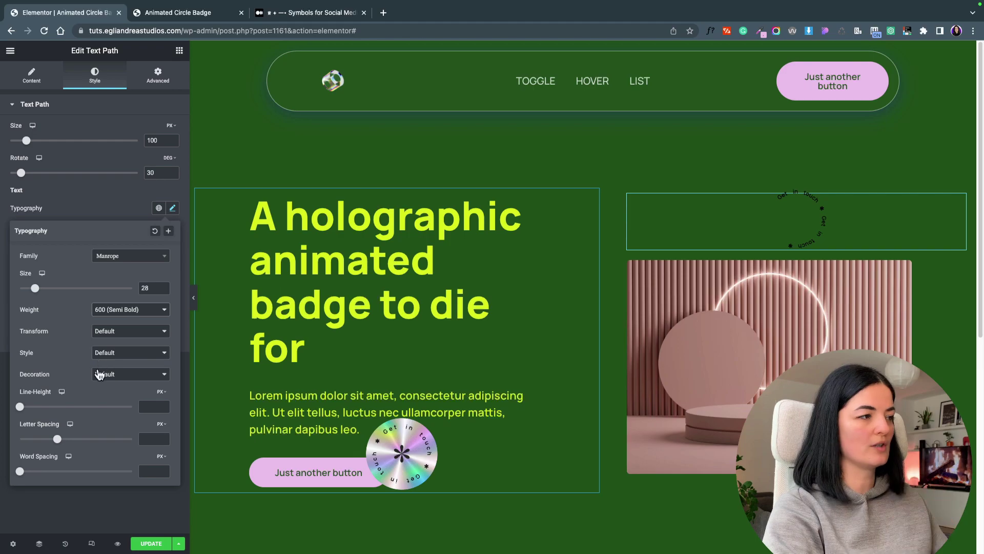
click(162, 391)
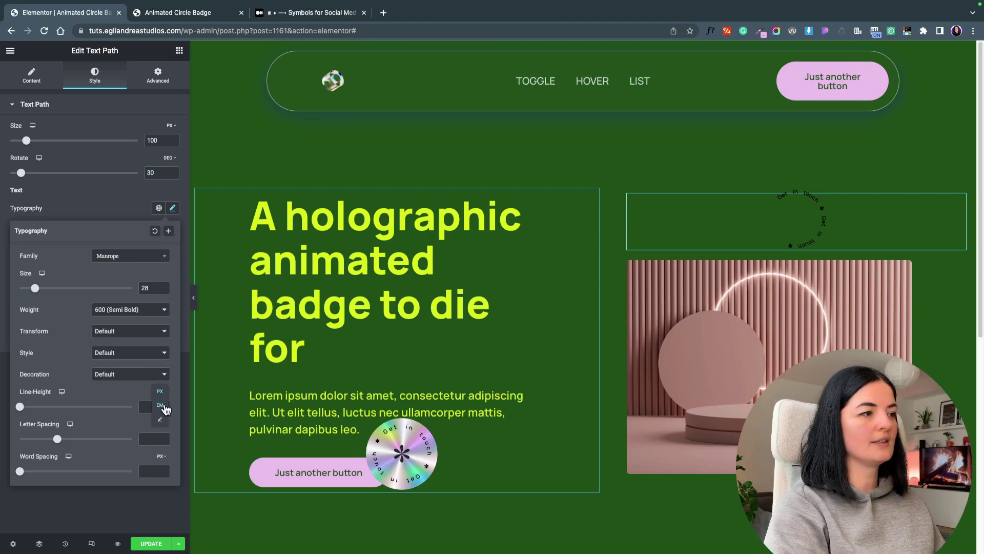
click(161, 405)
drag(20, 406, 24, 409)
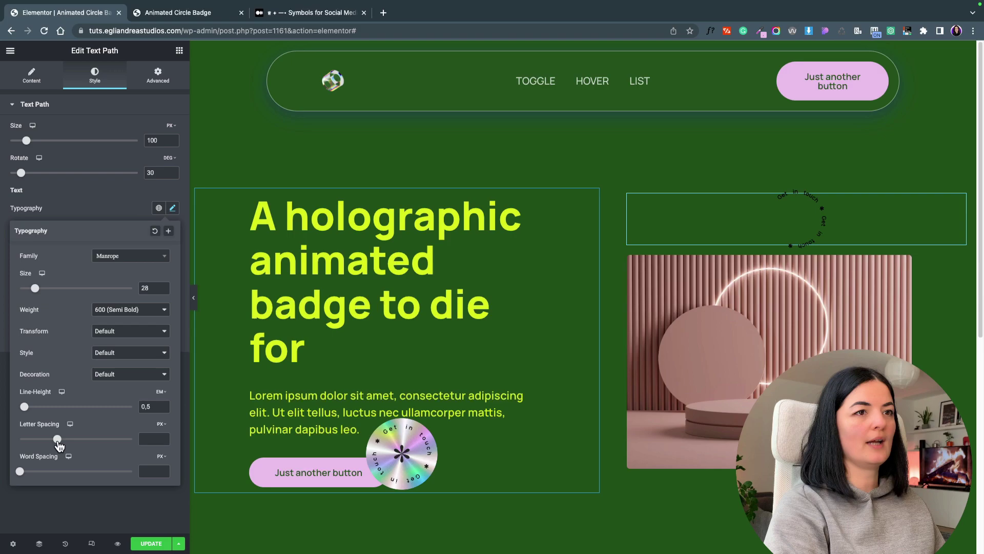
drag(59, 445, 119, 449)
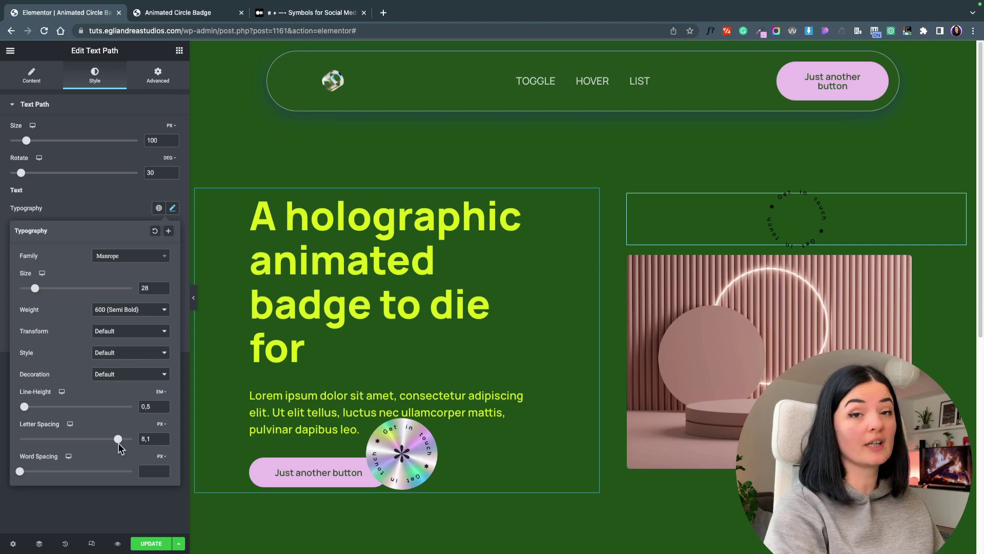
Set the Text Path widget's Advanced background type to Classic
click(818, 239)
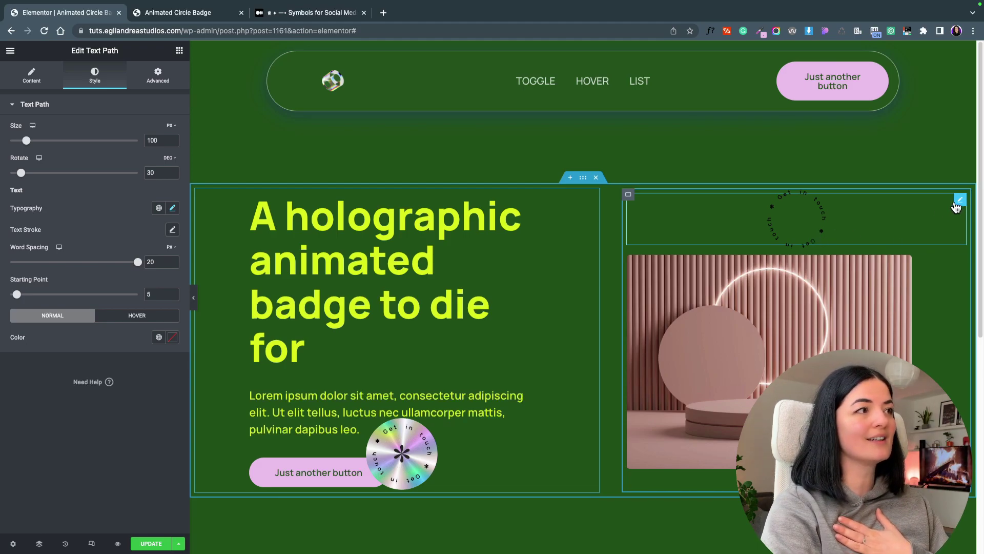
click(162, 78)
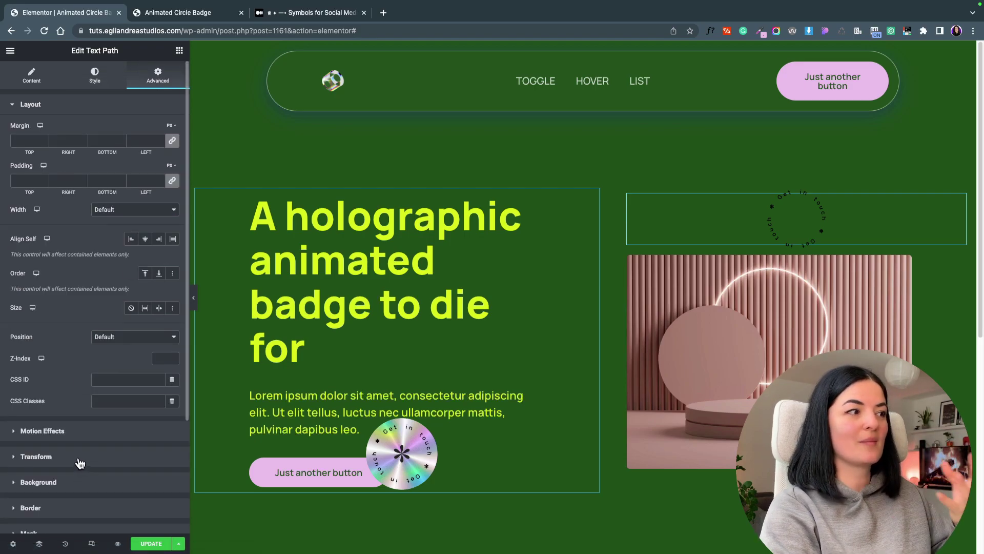
scroll(80, 461, down, 3)
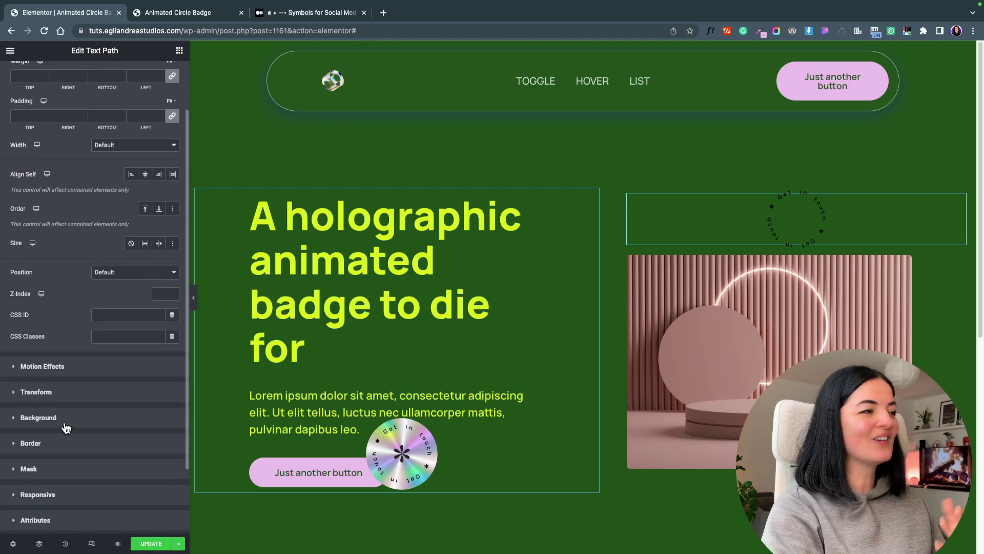
click(65, 423)
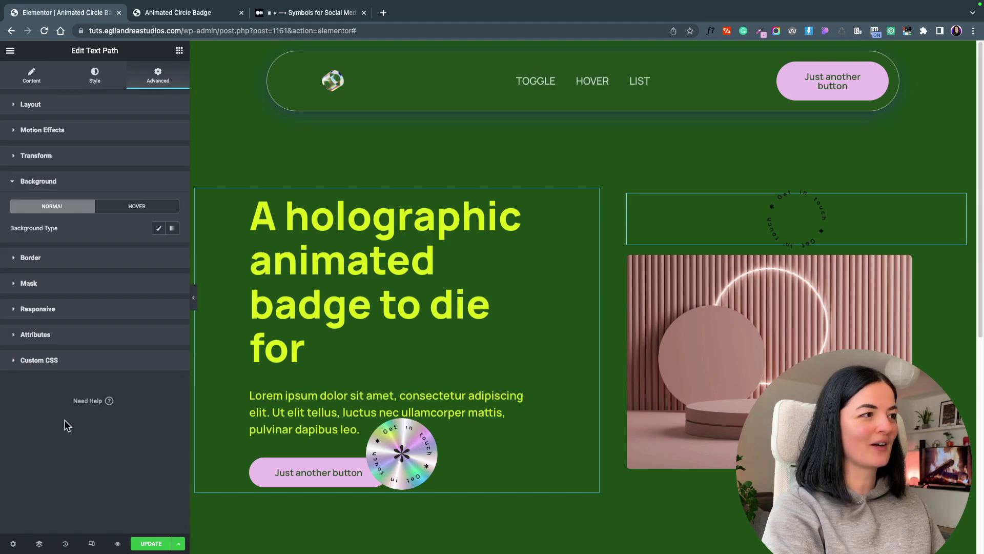
click(158, 230)
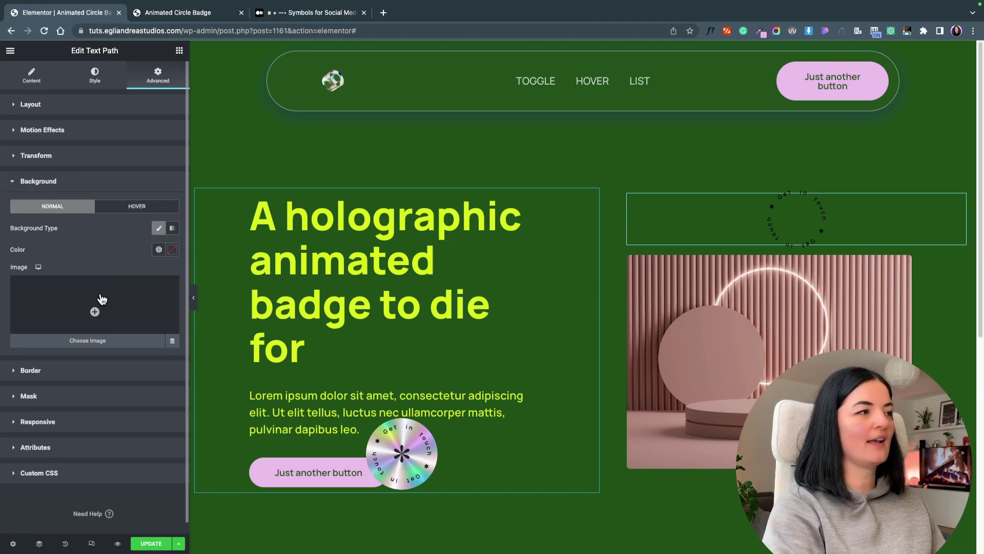
Insert the holographic asterisk image Group-6-1.png as the widget's background image
click(102, 298)
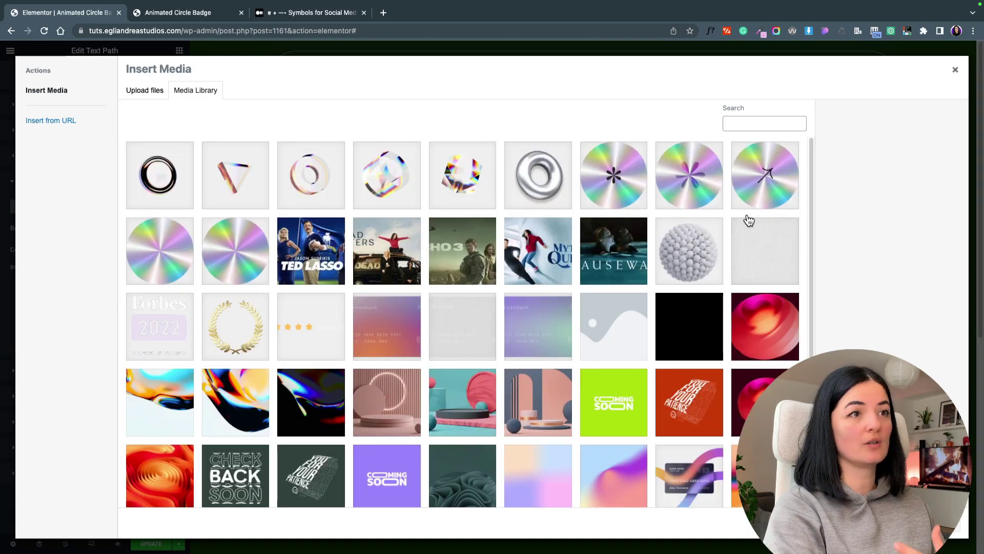
click(600, 182)
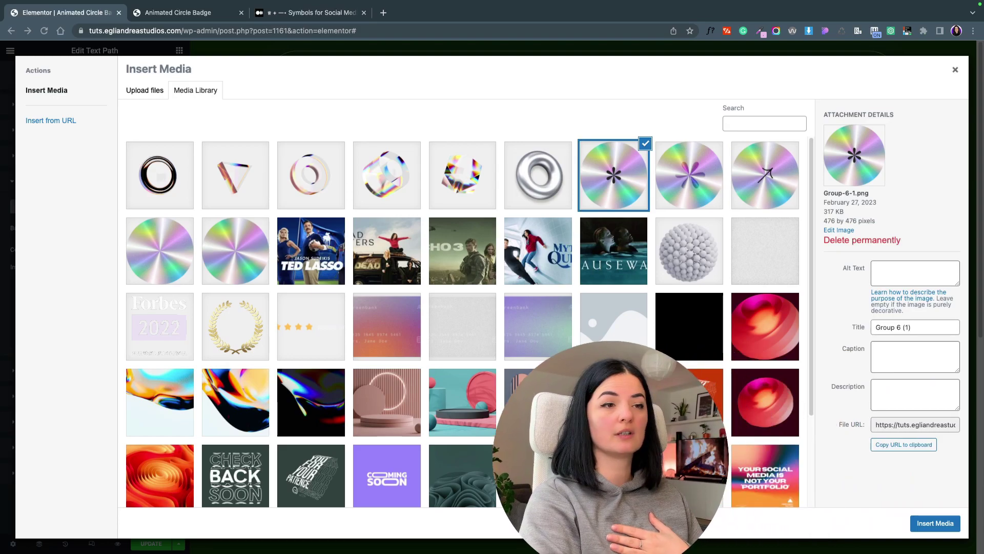
click(931, 524)
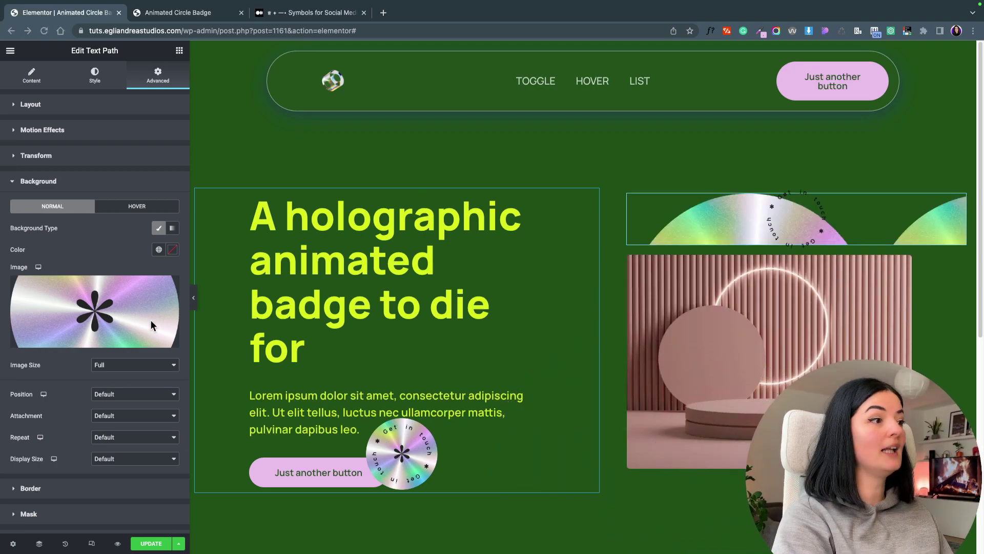
Set the background image to Center Center position, No-repeat, and Custom display size
click(128, 396)
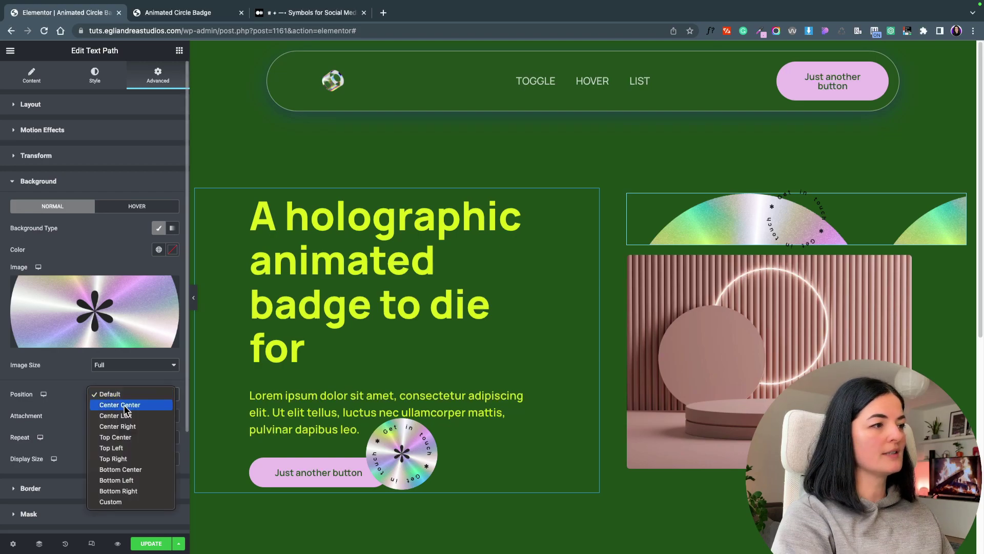
click(122, 405)
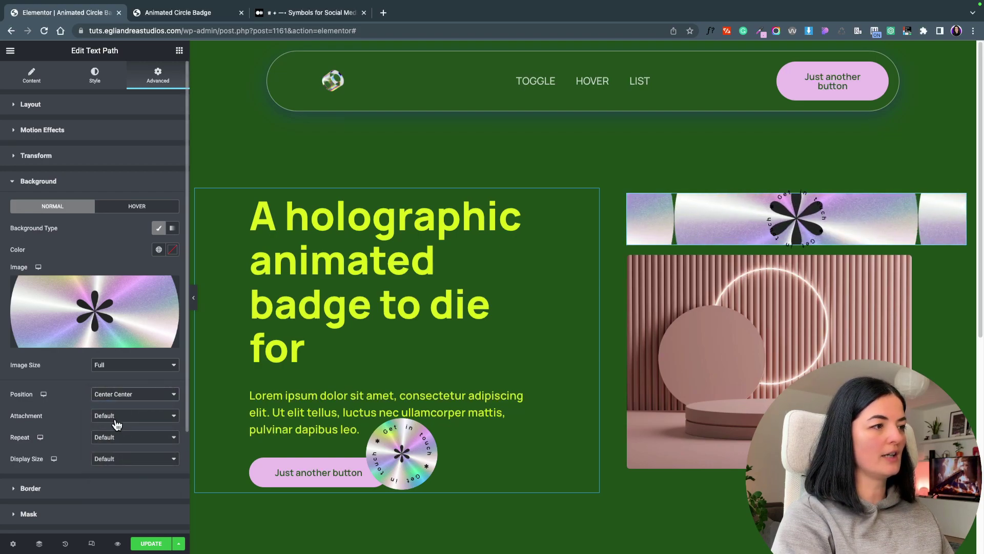
click(111, 442)
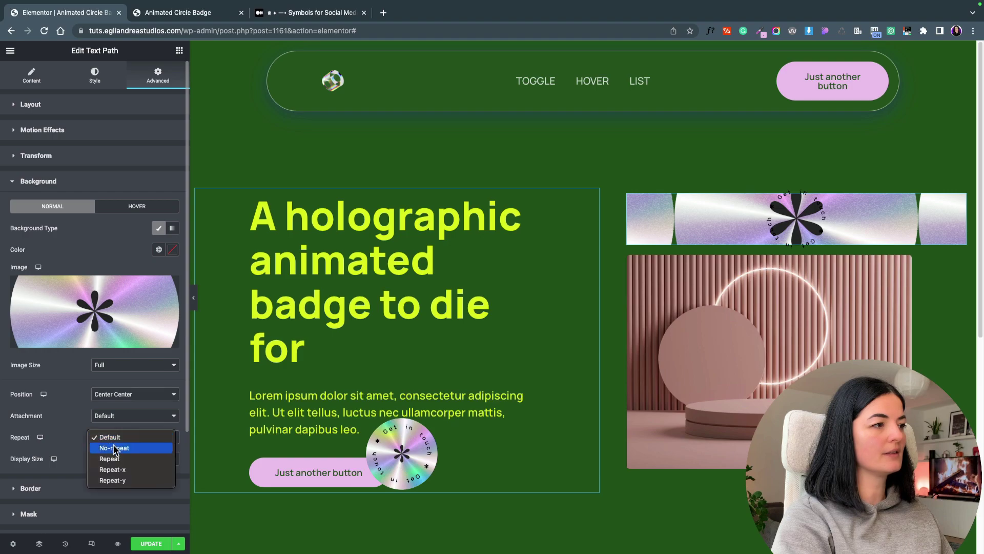
click(113, 448)
click(116, 461)
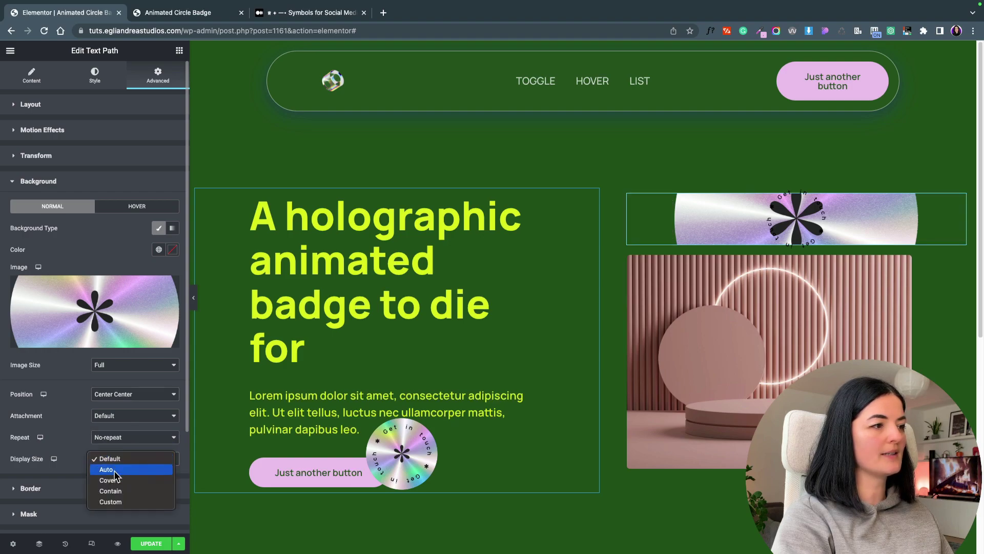
click(114, 500)
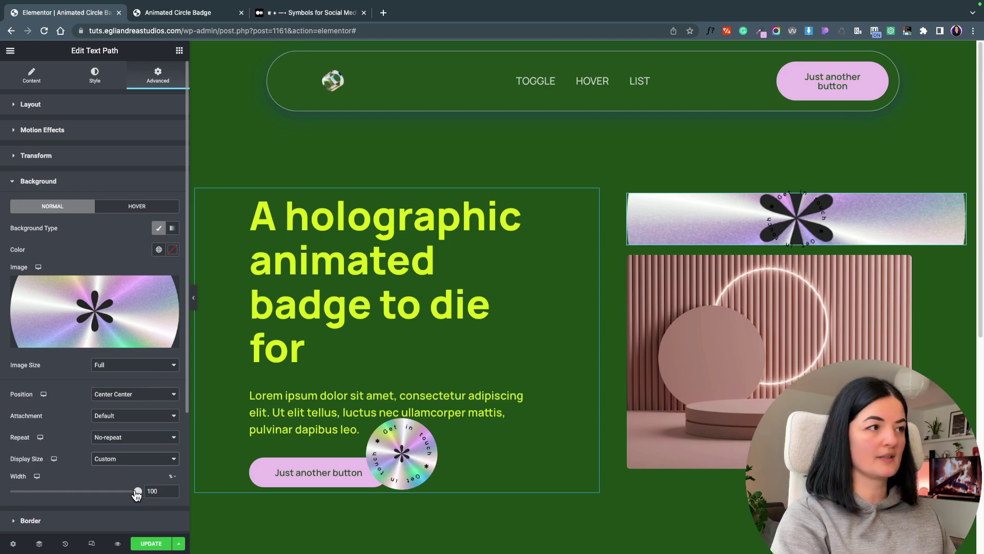
Make the badge Absolute with margin -15, padding 20 and z-index 9999
click(30, 104)
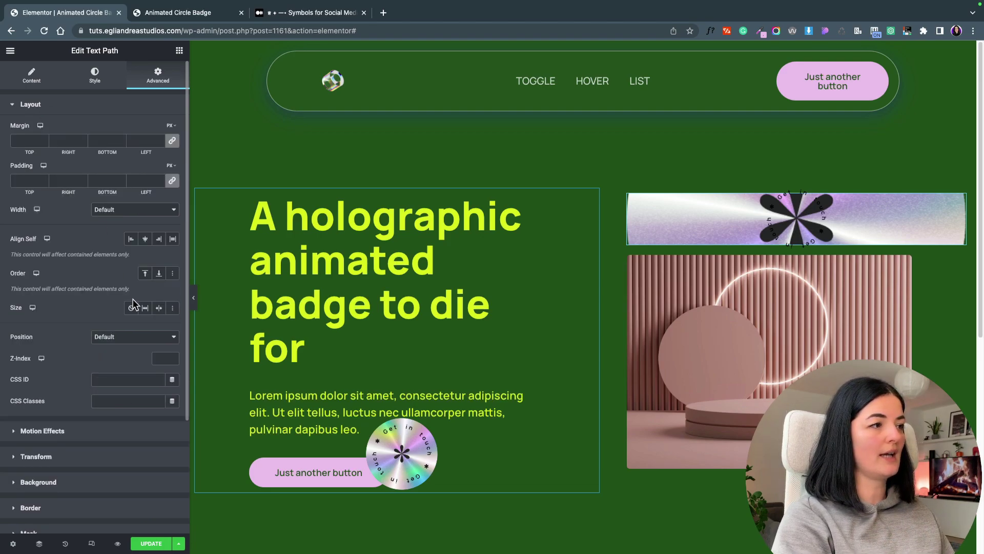
click(128, 337)
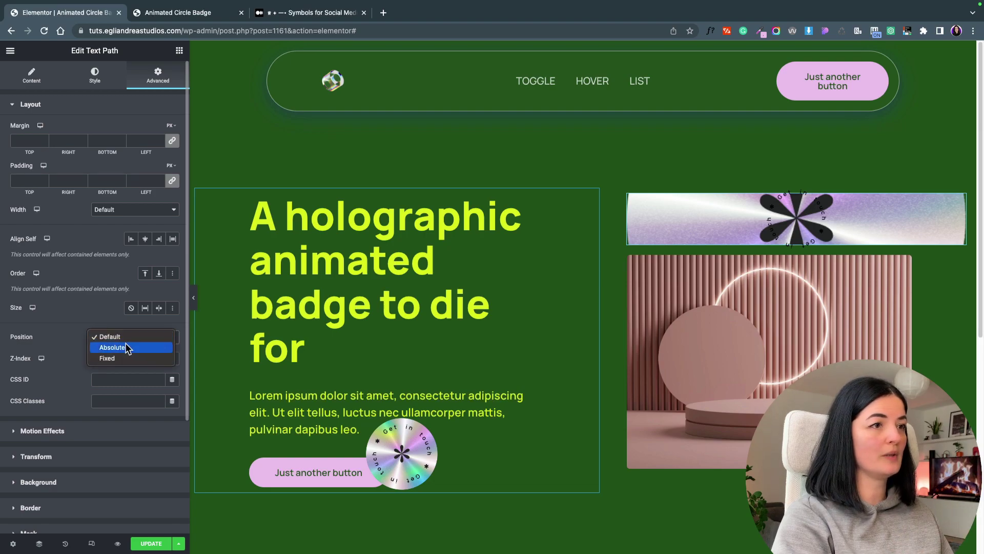
click(127, 346)
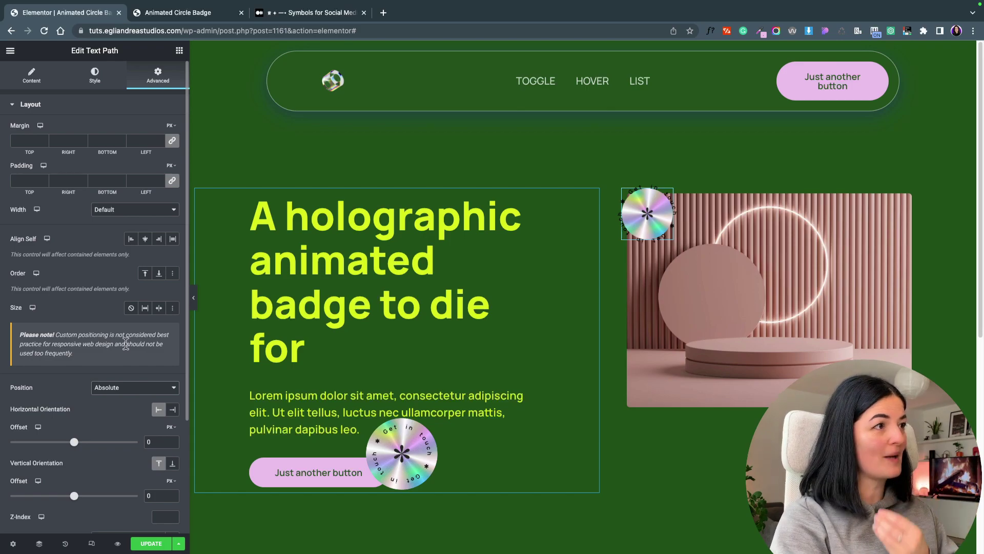
click(26, 142)
text(-15)
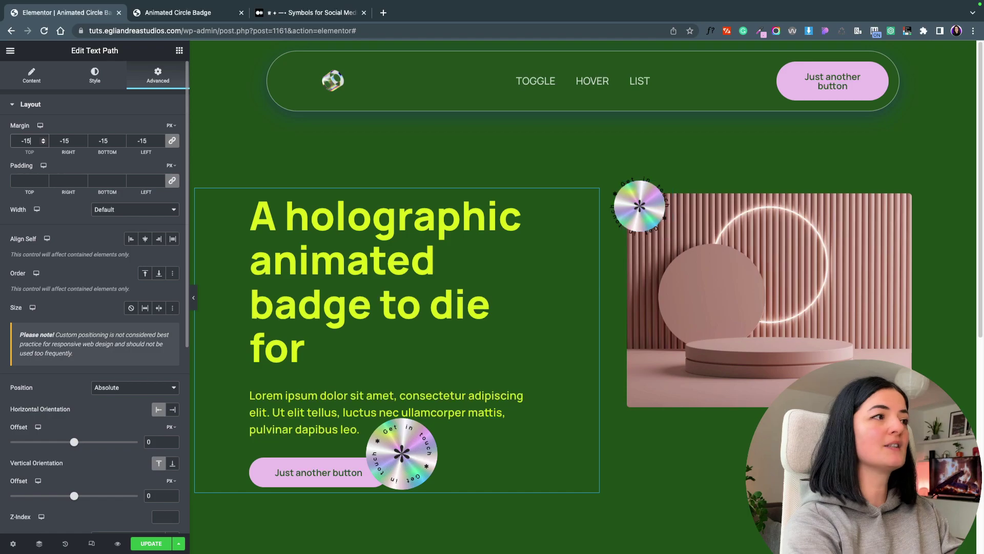
click(30, 180)
text(2)
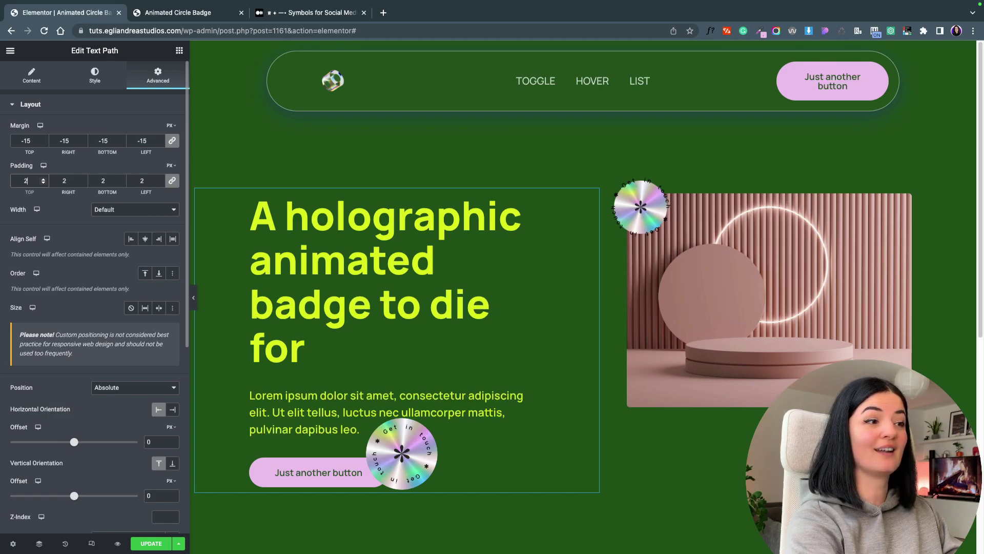
text(0)
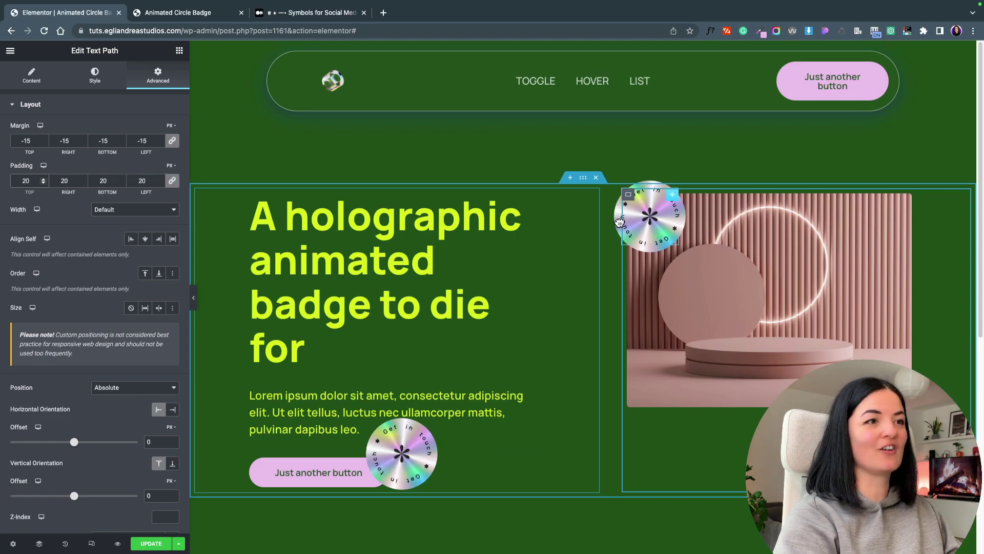
scroll(140, 448, down, 3)
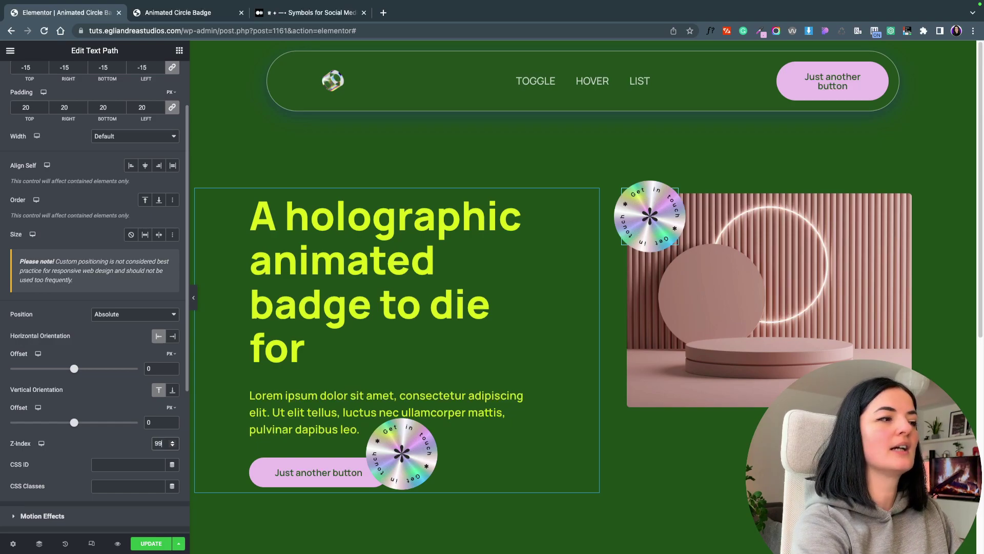
text(99)
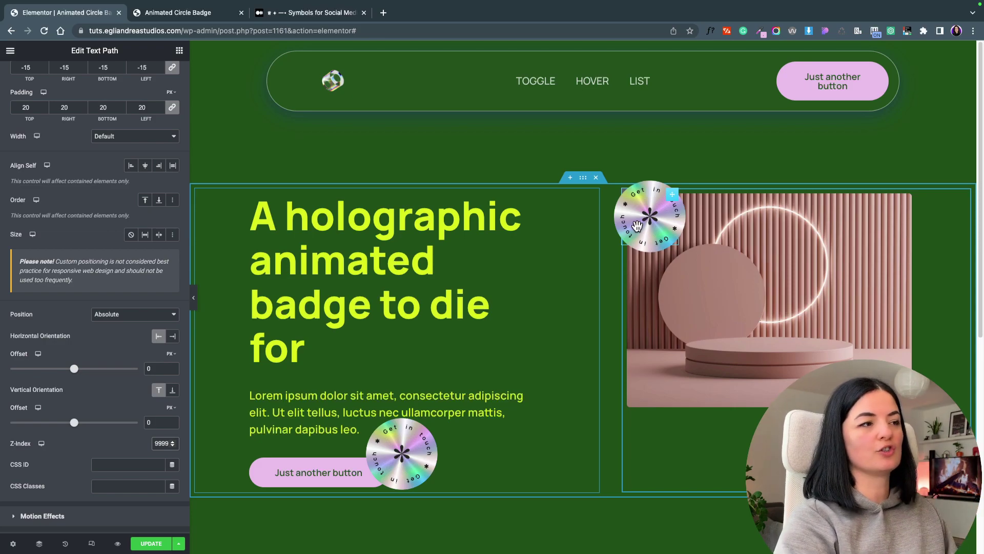
Nudge the badge slightly up-left to offsets -8/-4 over the photo corner
drag(637, 226, 633, 223)
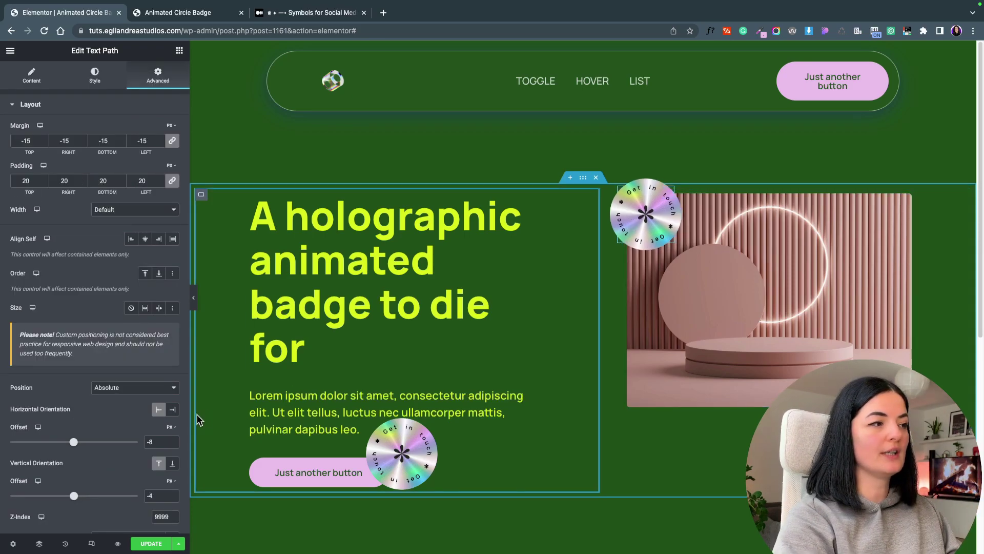
scroll(110, 426, down, 3)
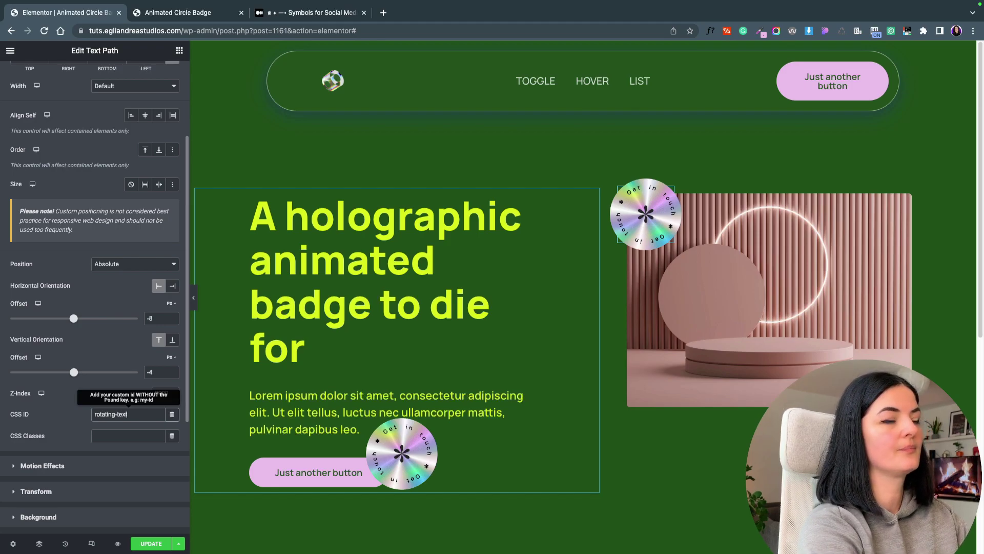
scroll(82, 474, down, 5)
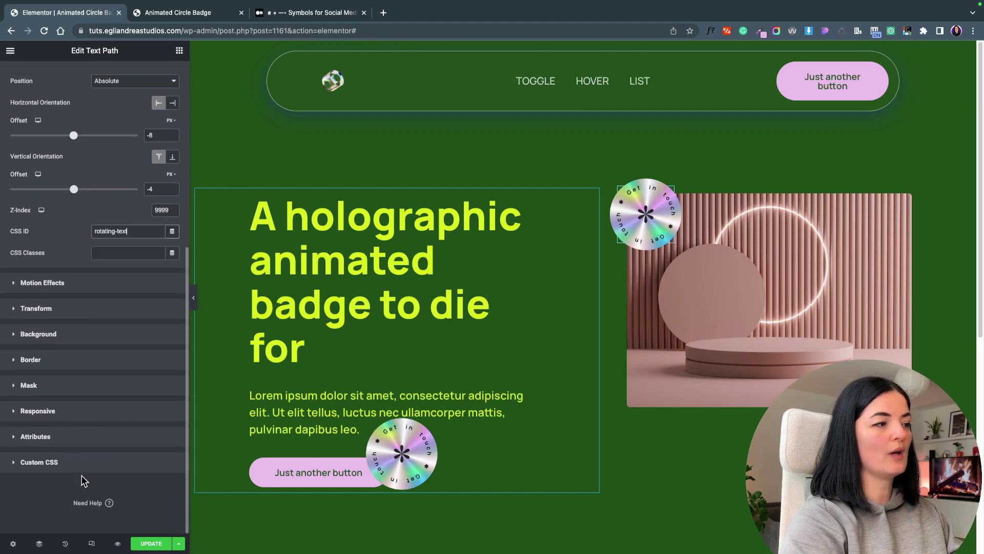
Paste the 20 s rotation keyframes into the badge's Custom CSS and uncomment it
click(81, 468)
click(50, 370)
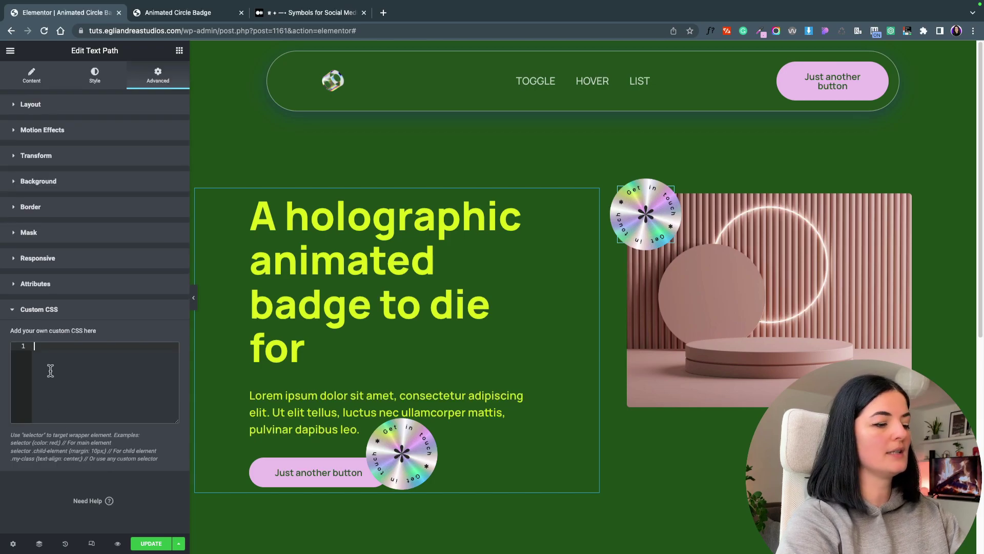
text(/*#rotating-text svg {*/ /*    animation: rotate 20s linear infinite;*/ /*}*/  /*@-webkit-keyframes rotate {*/ /*  0% {*/ /*    transform: rotate(0deg);*/ /*  }*/ /*  100% {*/ /*    transform: rotate(360deg);*/ /*  }*/ /*}*/ /*@keyframes rotate {*/ /*  0% {*/ /*    transform: rotate(0deg);*/ /*  }*/ /*  100% {*/ /*    transform: rotate(360deg);*/ /*  }*/ /*}*/)
drag(34, 346, 81, 509)
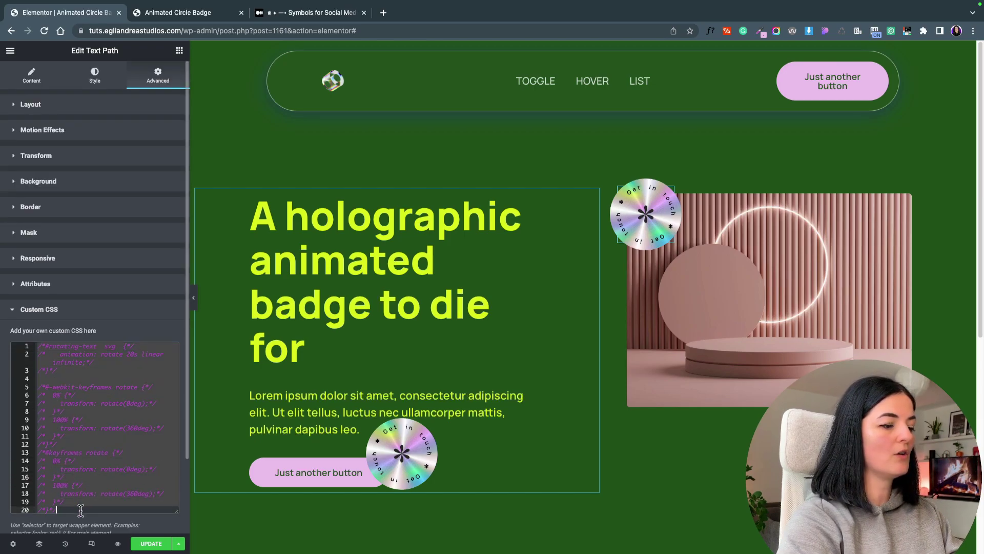
key(super+slash)
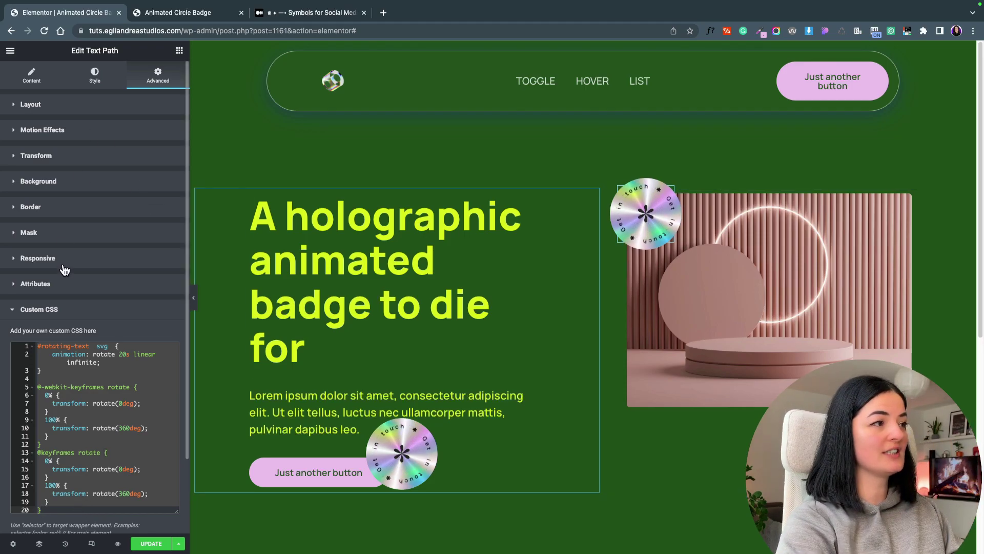
Try the holographic arrow image as the top badge's background and preview the page
click(56, 191)
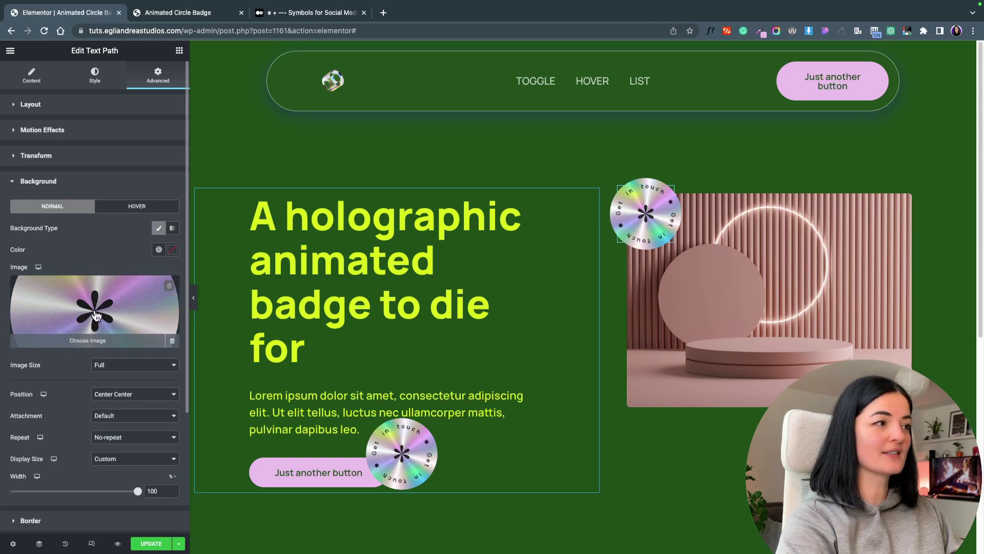
click(95, 314)
click(763, 187)
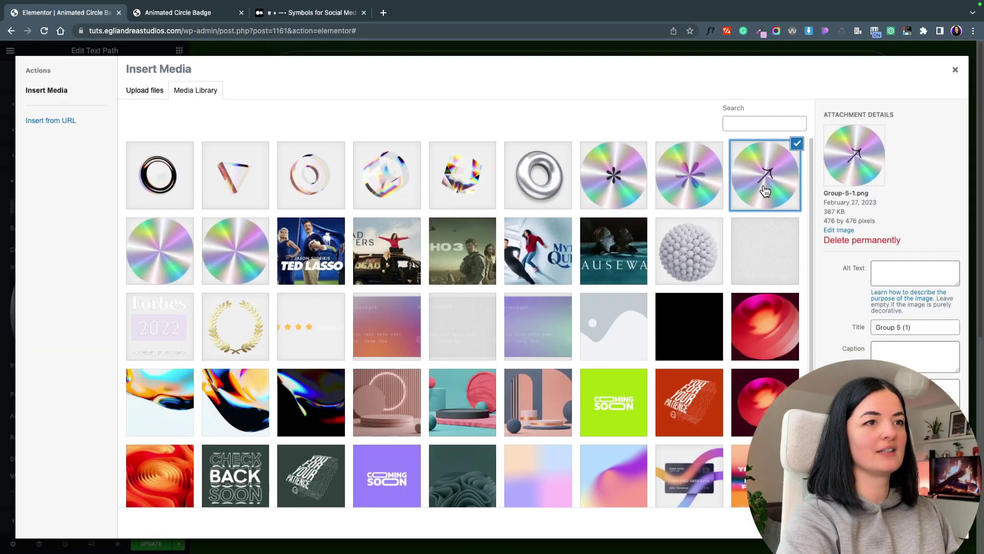
click(933, 523)
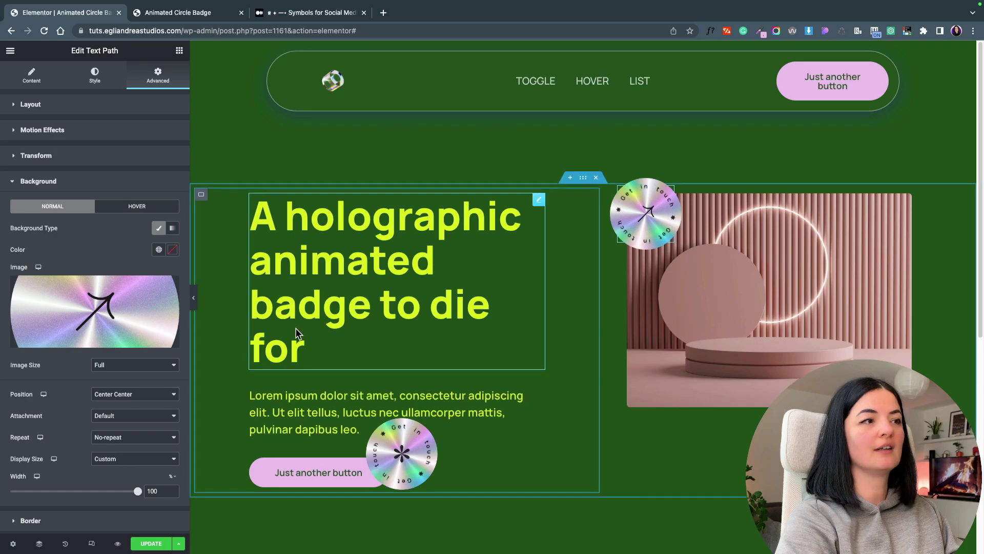
click(193, 298)
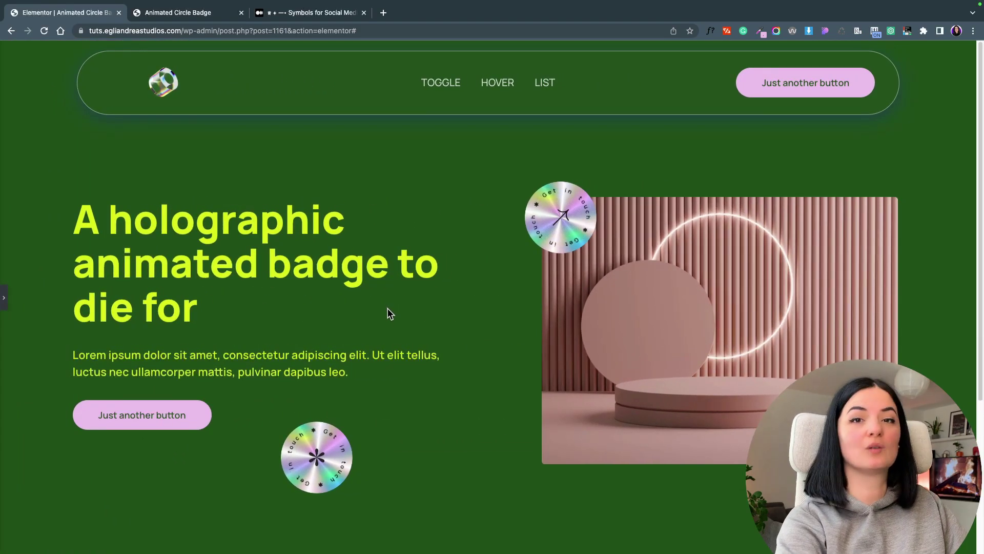
click(4, 297)
Replace the background with the plain holographic Ellipse-7.png and preview the result
click(125, 324)
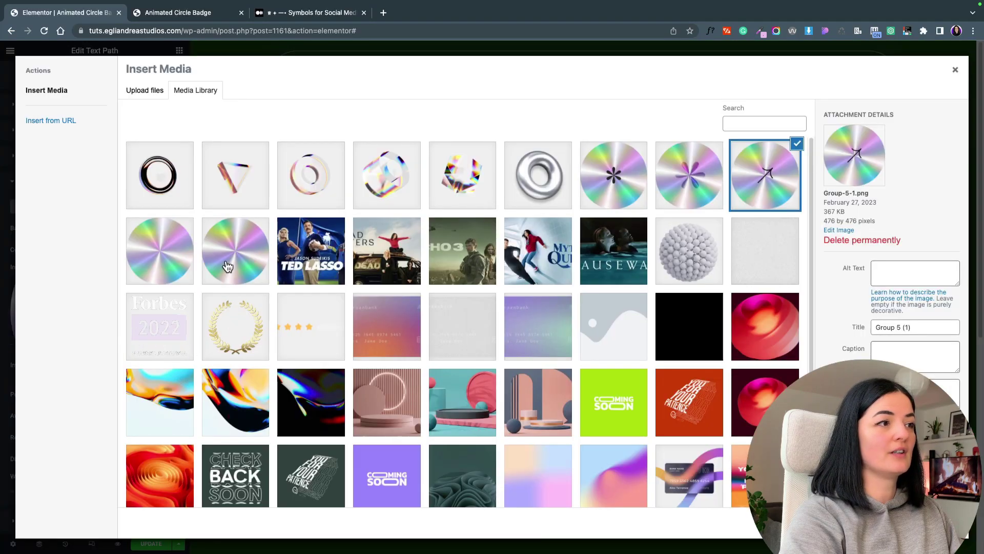
click(183, 264)
click(932, 524)
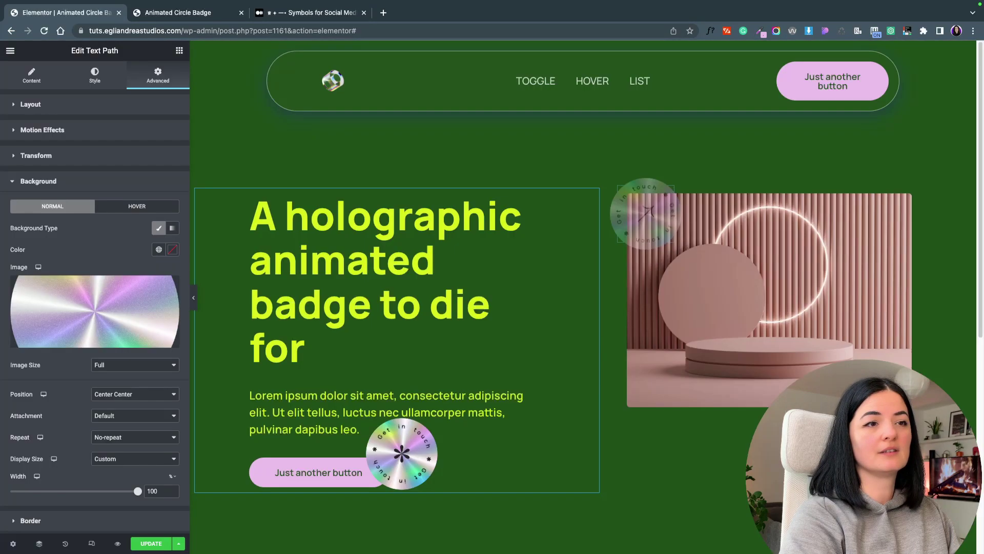
click(60, 308)
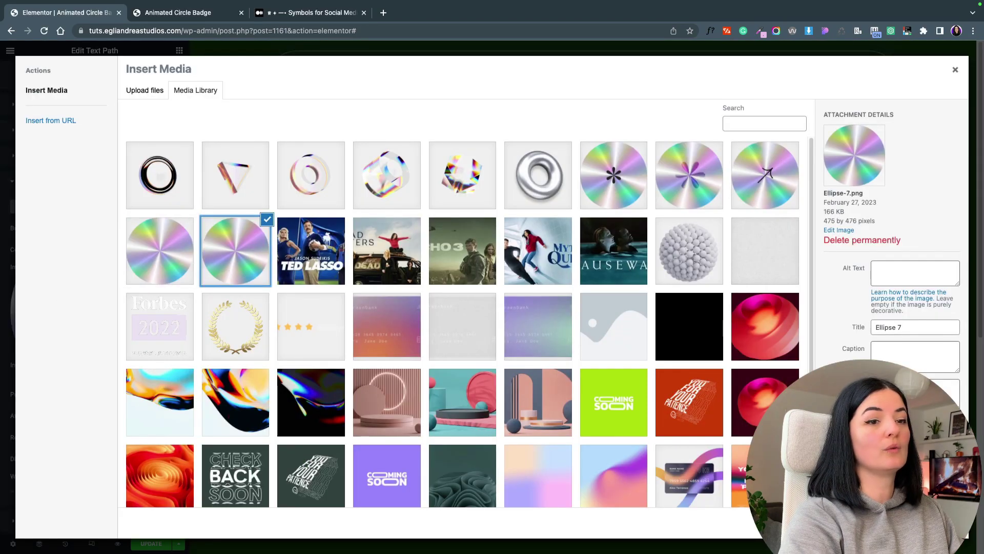
key(Escape)
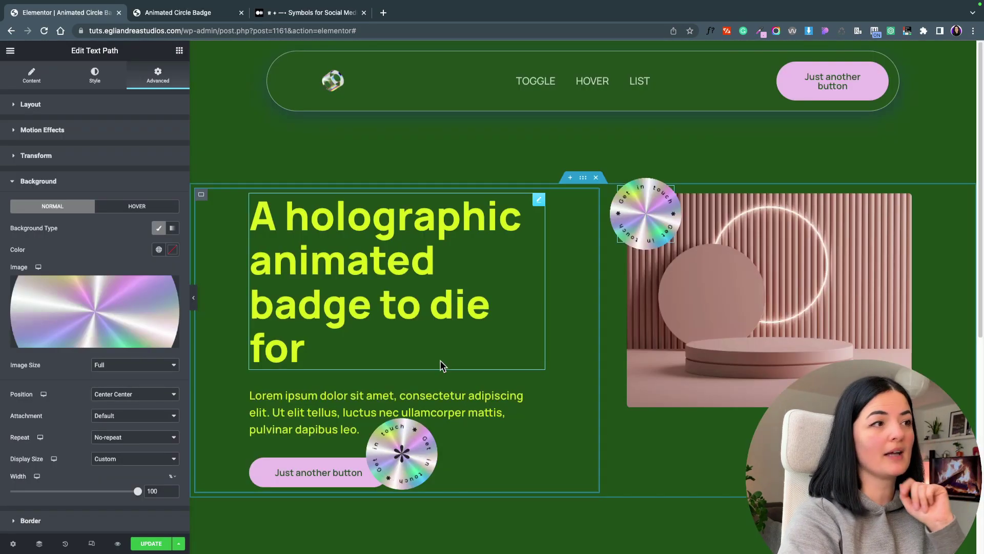
click(193, 298)
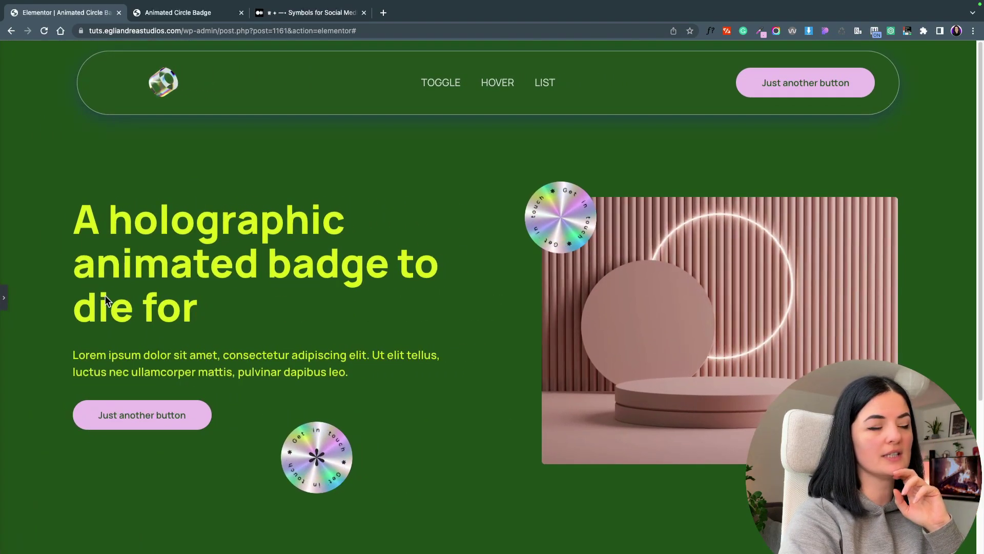
Reopen the Elementor panel beside the hero preview showing the two holographic 'Get in touch' badges
click(4, 297)
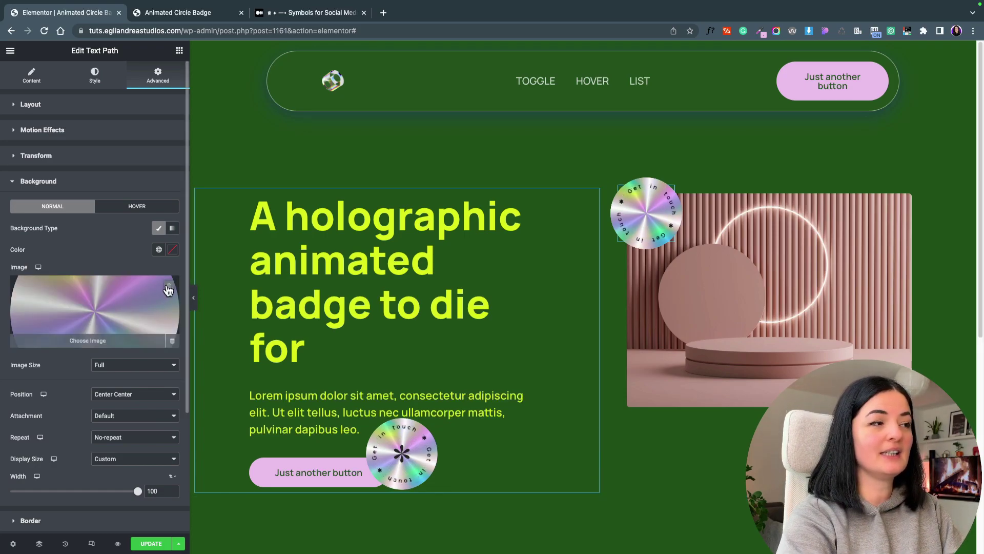
Remove the top badge's background image and fill it with the light grey global colour
click(168, 287)
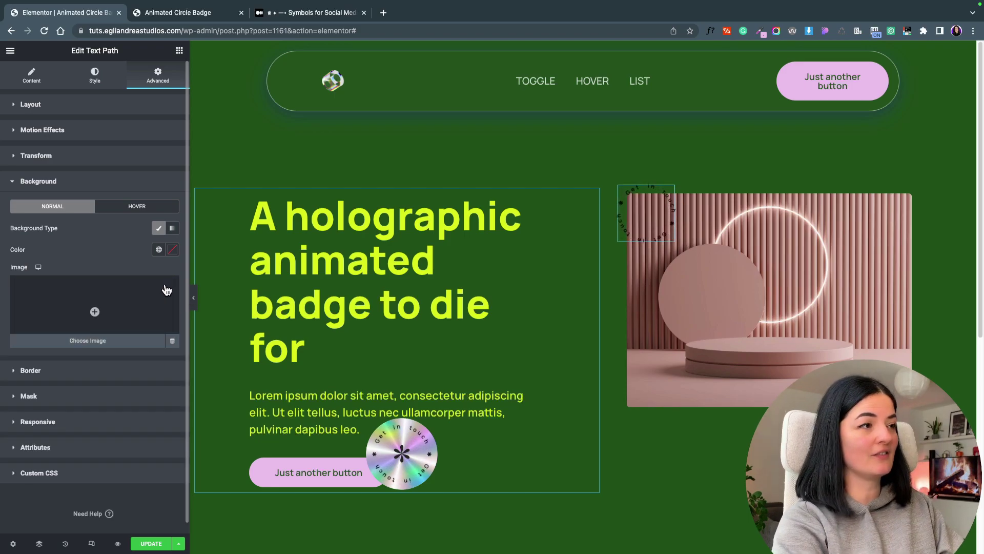
click(159, 251)
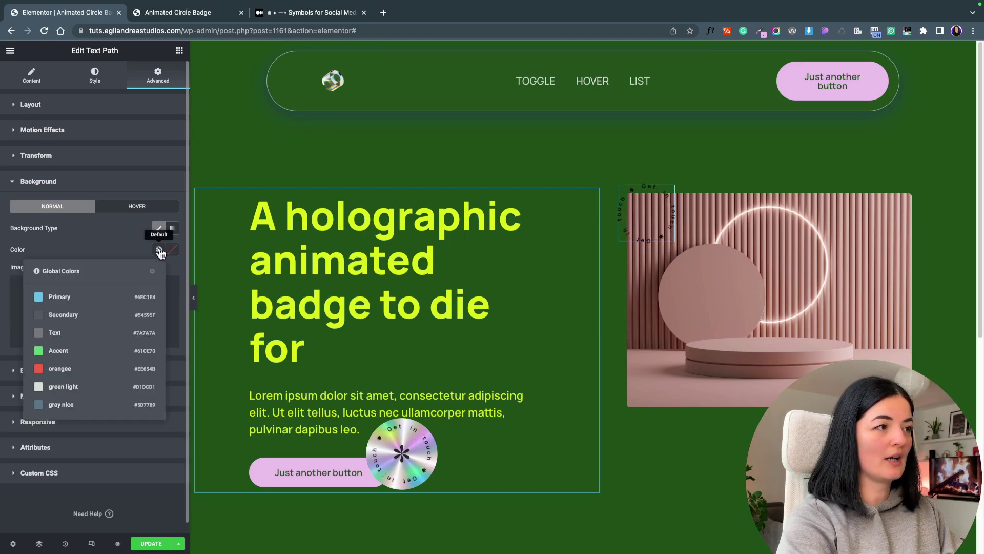
click(76, 393)
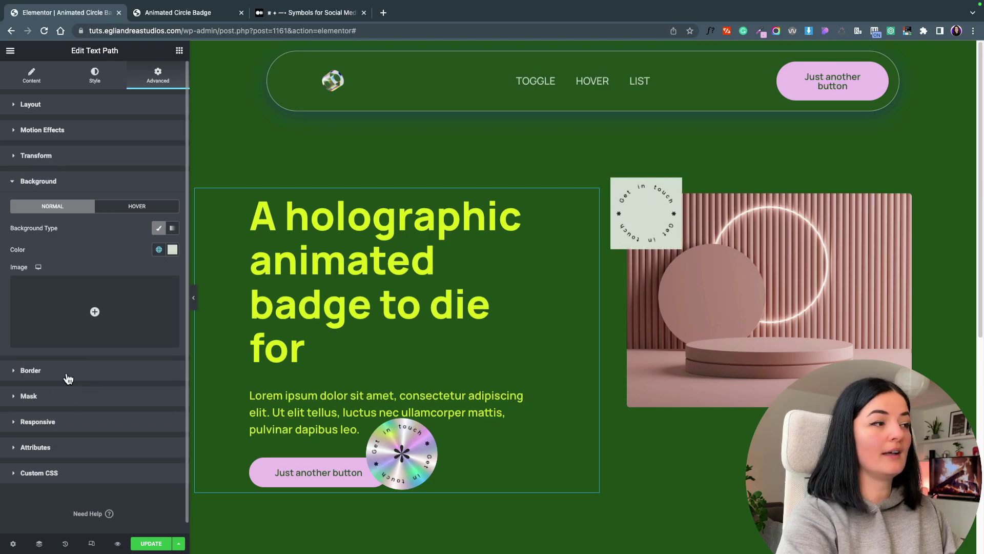
Set the badge's border radius to 50% on every corner to make it a circle
click(68, 378)
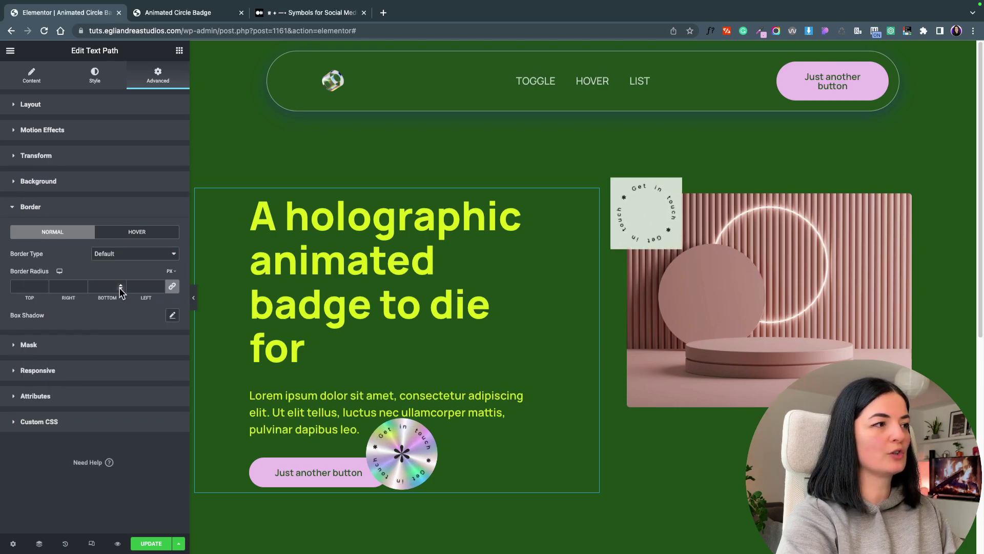
click(171, 271)
click(171, 282)
click(136, 286)
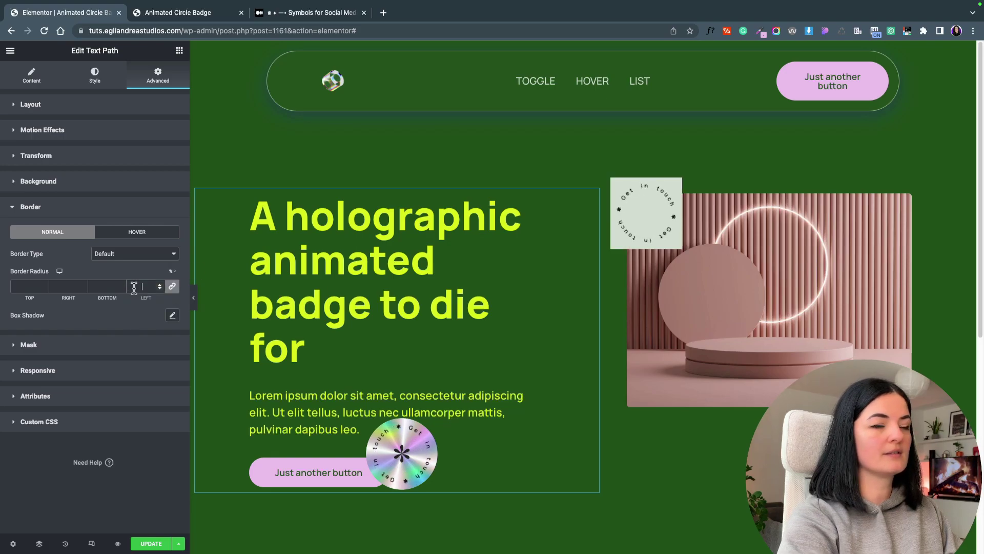
text(50)
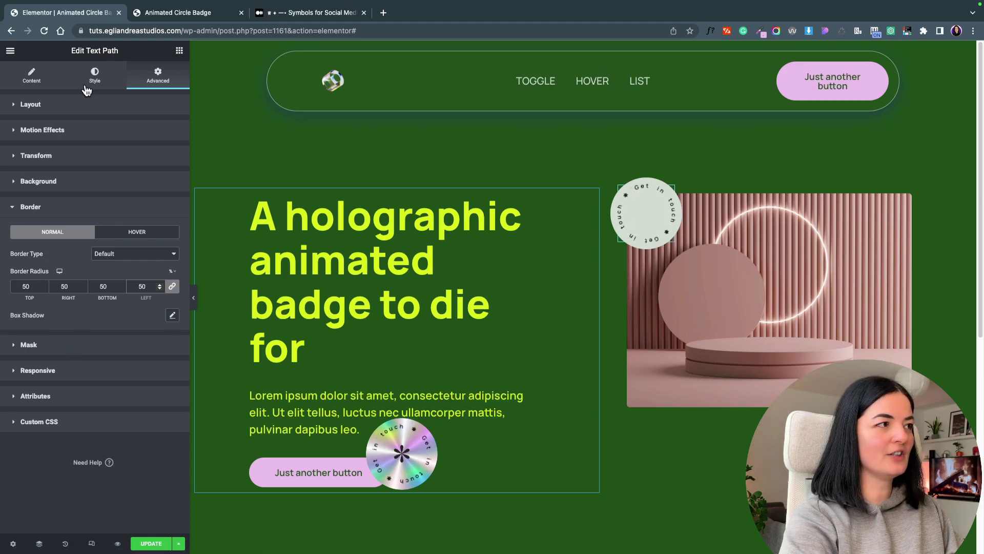
Set Tube_Medium_Laying_4_0000.png as the pale badge's background image at width 63 and preview it
click(39, 181)
click(96, 313)
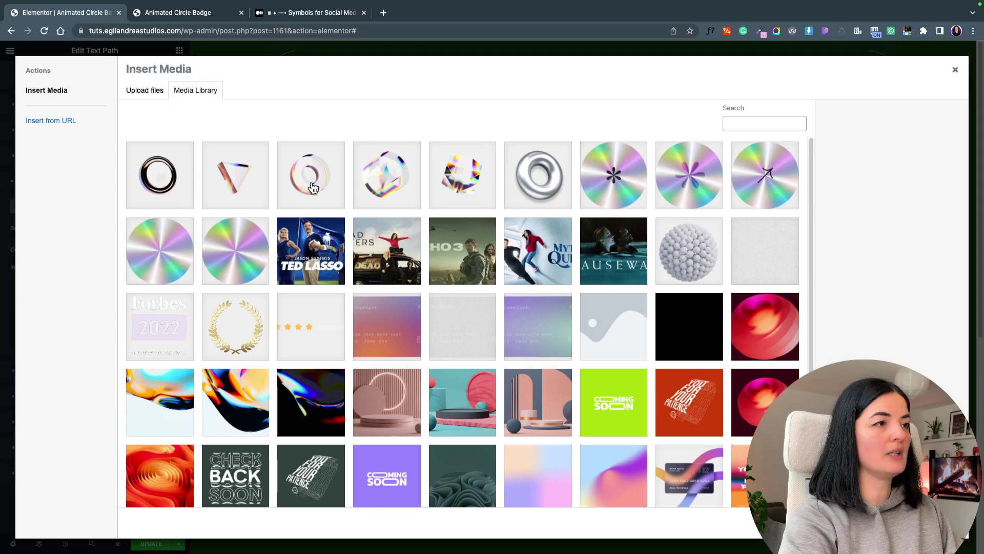
click(292, 183)
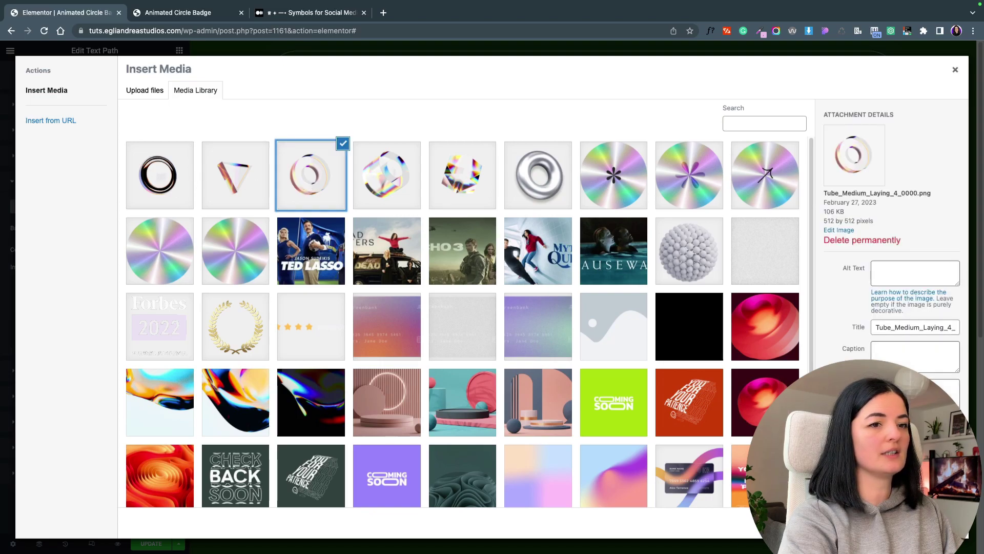
click(934, 522)
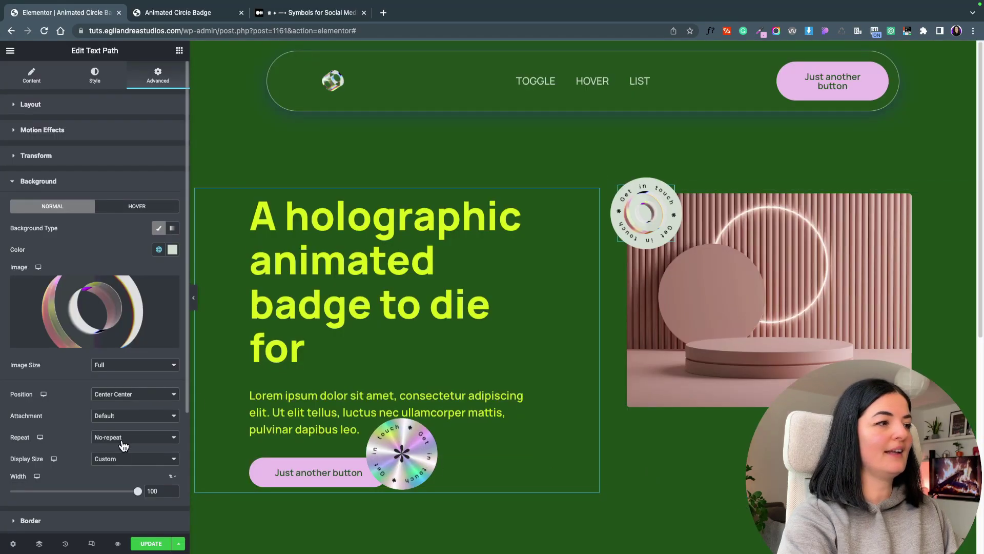
drag(136, 491, 90, 491)
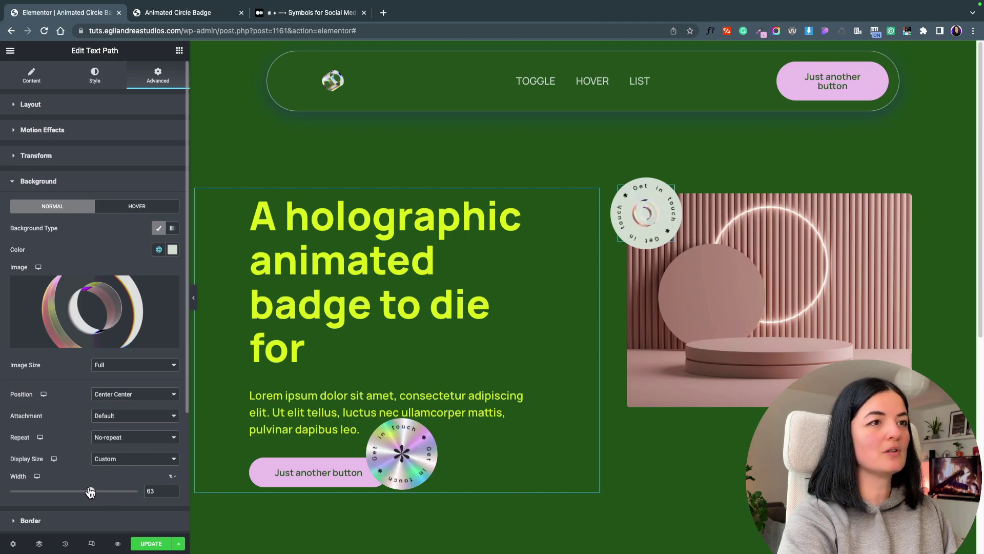
click(194, 299)
click(4, 297)
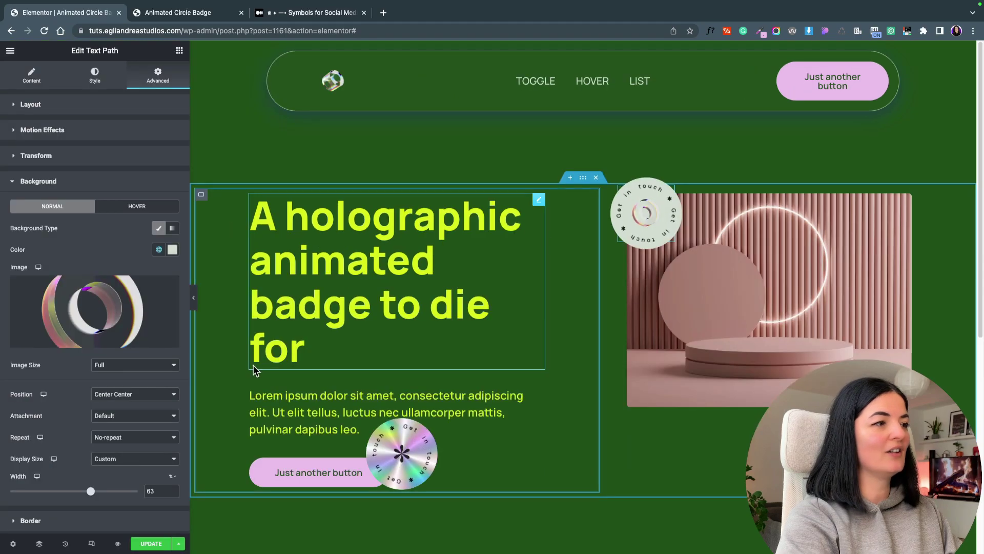
Replace the ring image with the arrow SVG at width about 23, then preview the page
drag(90, 491, 81, 492)
click(95, 339)
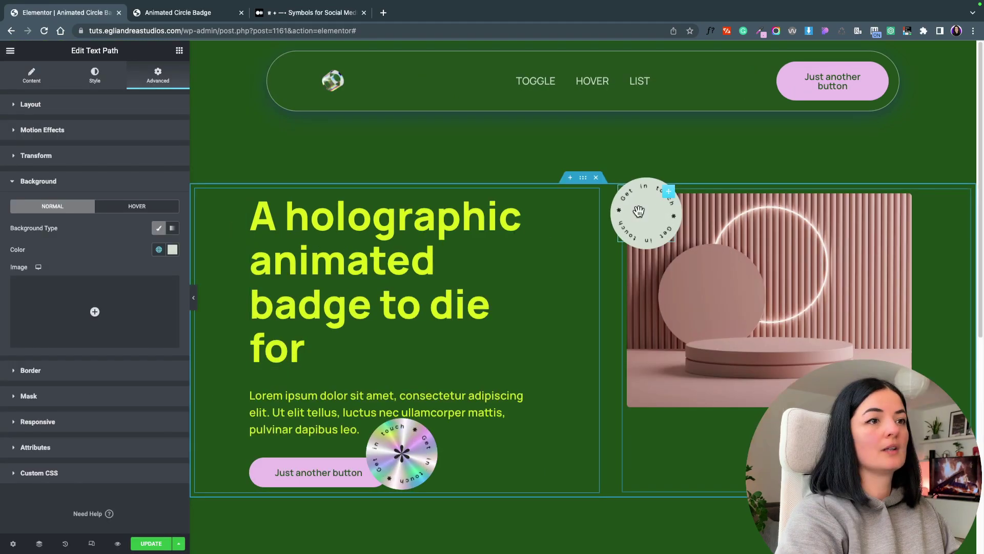
click(82, 307)
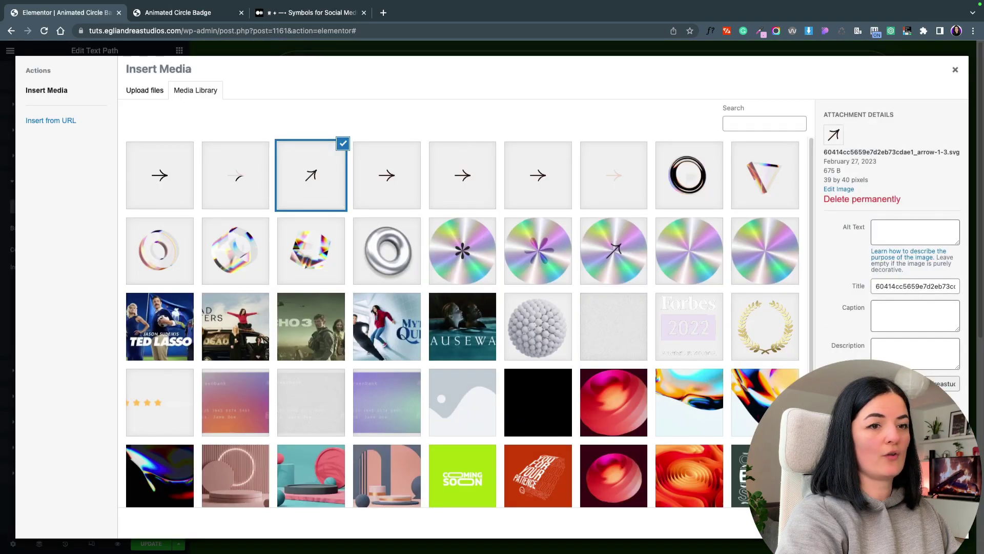
click(937, 523)
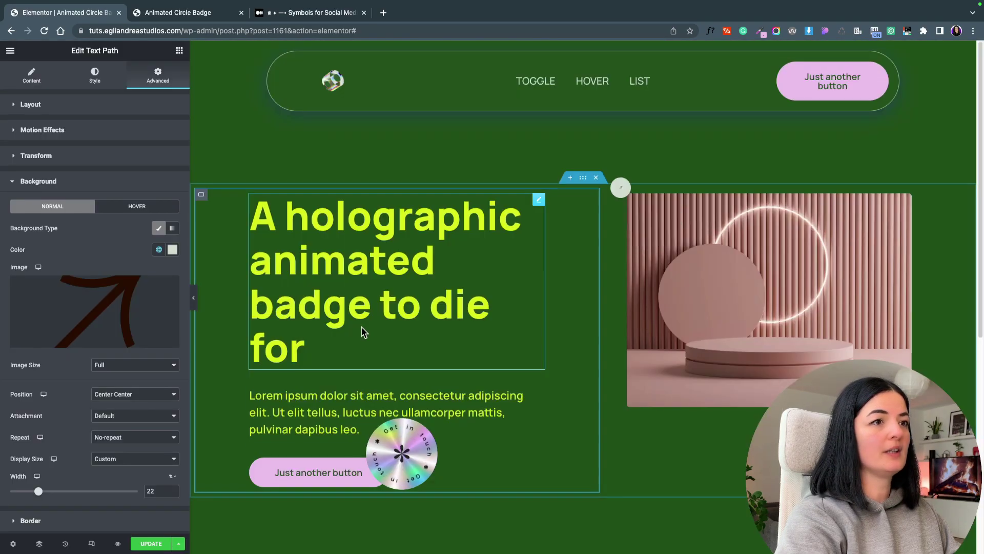
mouse_move(38, 491)
mouse_down()
mouse_move(48, 494)
mouse_move(39, 492)
mouse_up()
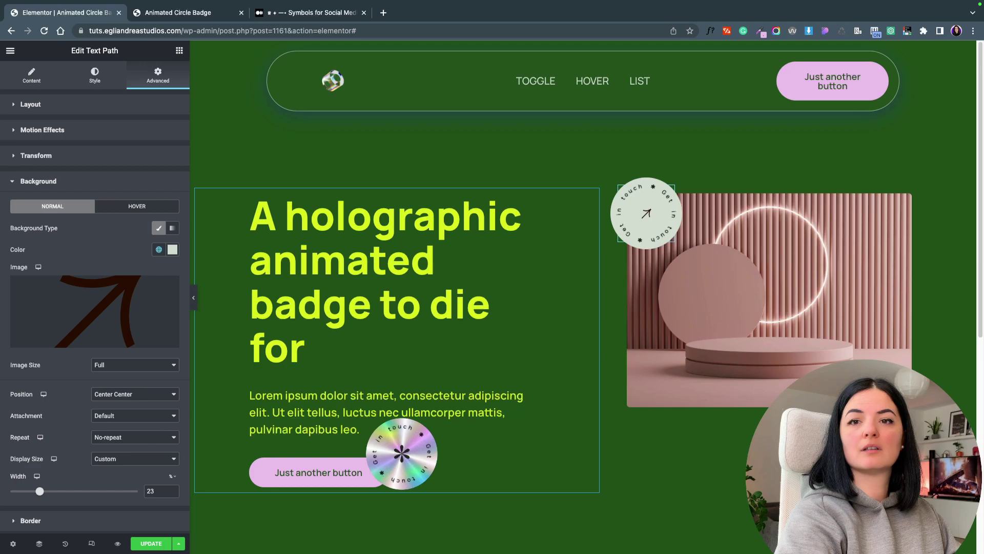
click(192, 299)
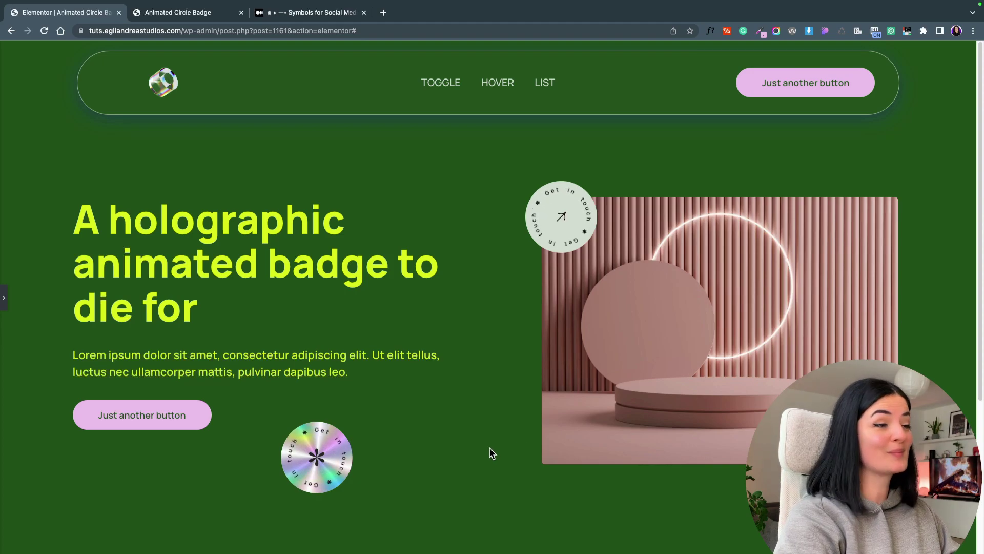
Delete 'reverse' from the badge's custom CSS animation line so it spins forward
click(5, 303)
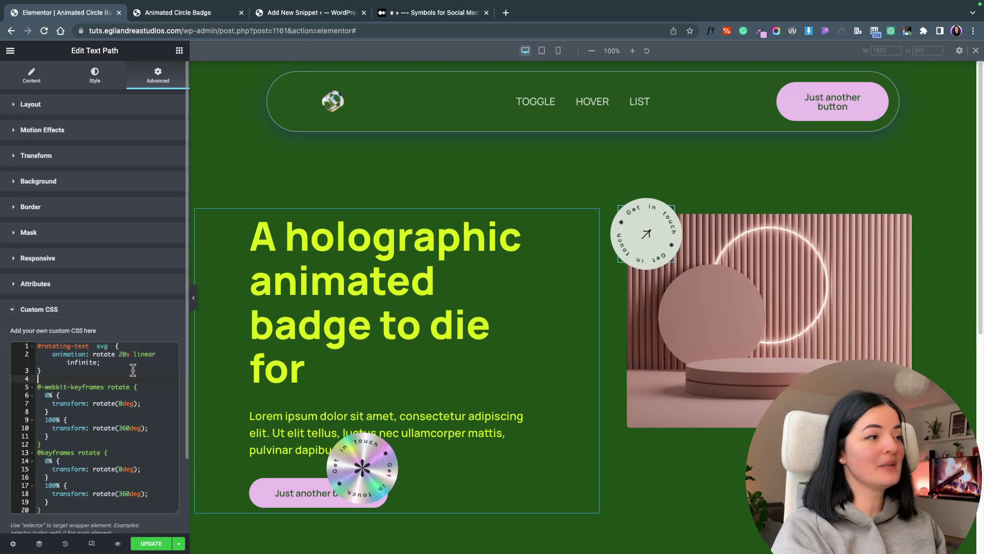
click(131, 369)
key(Up)
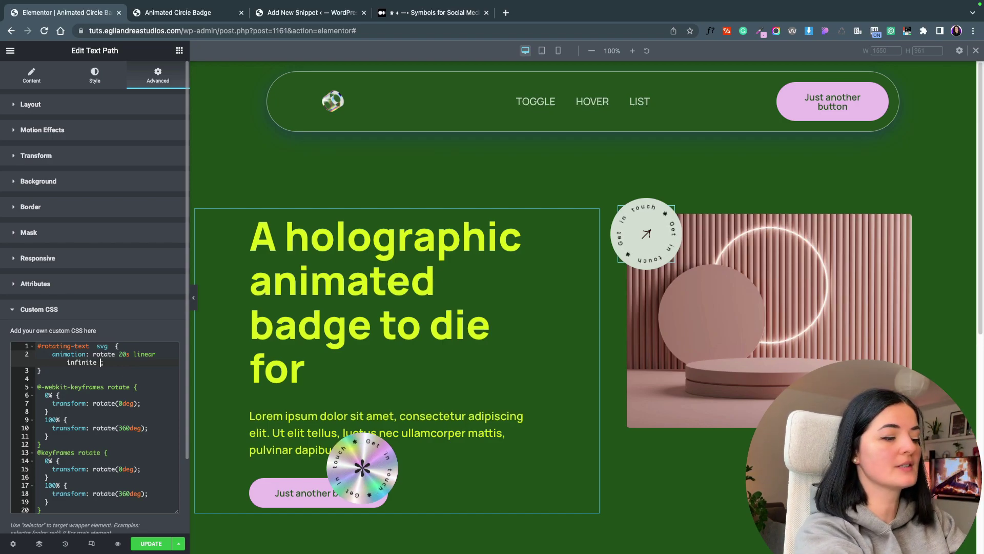
key(BackSpace)
text(rever)
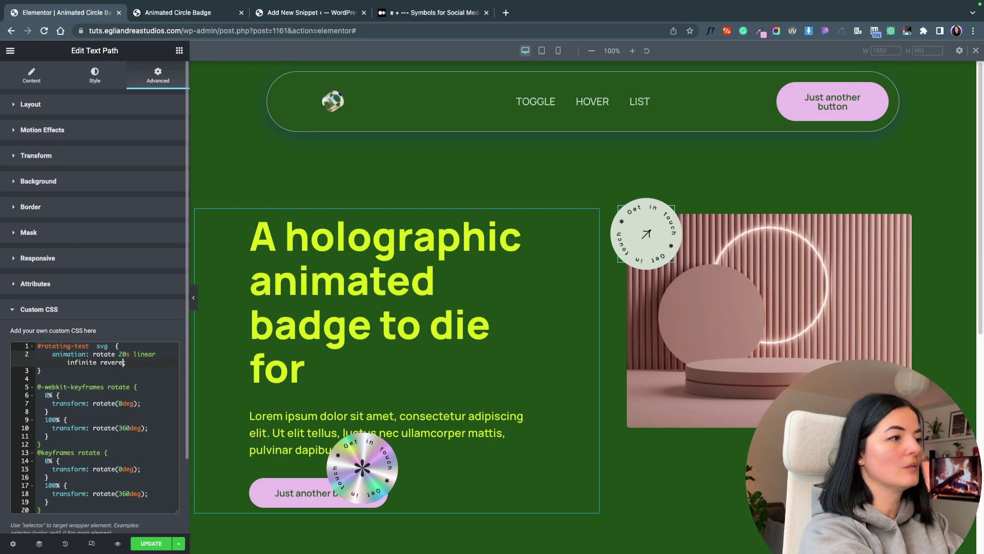
text(se;)
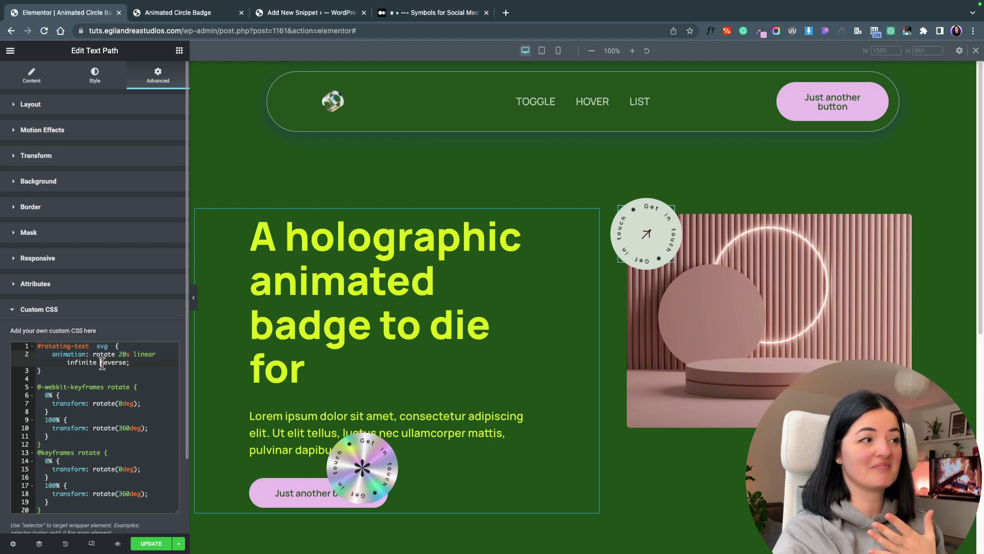
drag(101, 363, 122, 363)
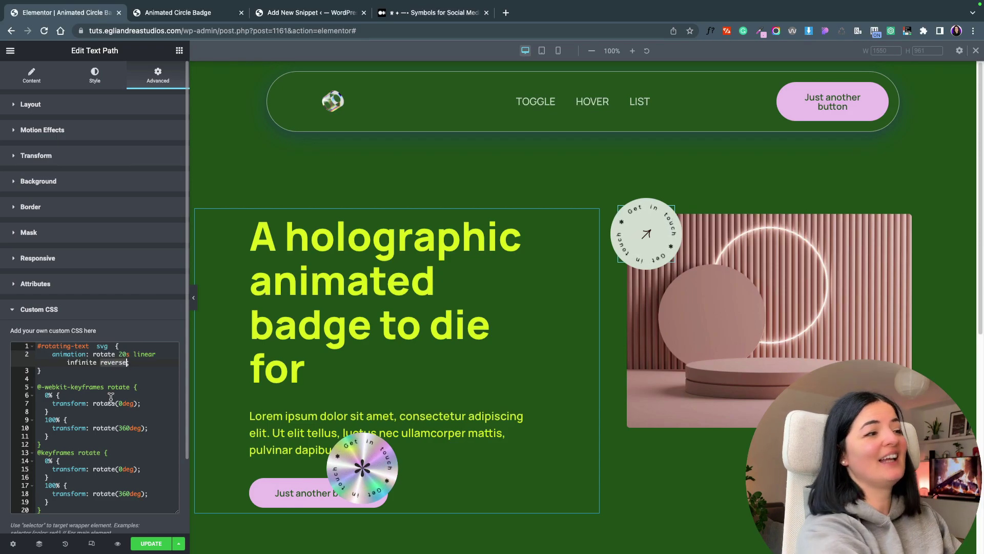
key(BackSpace)
click(114, 370)
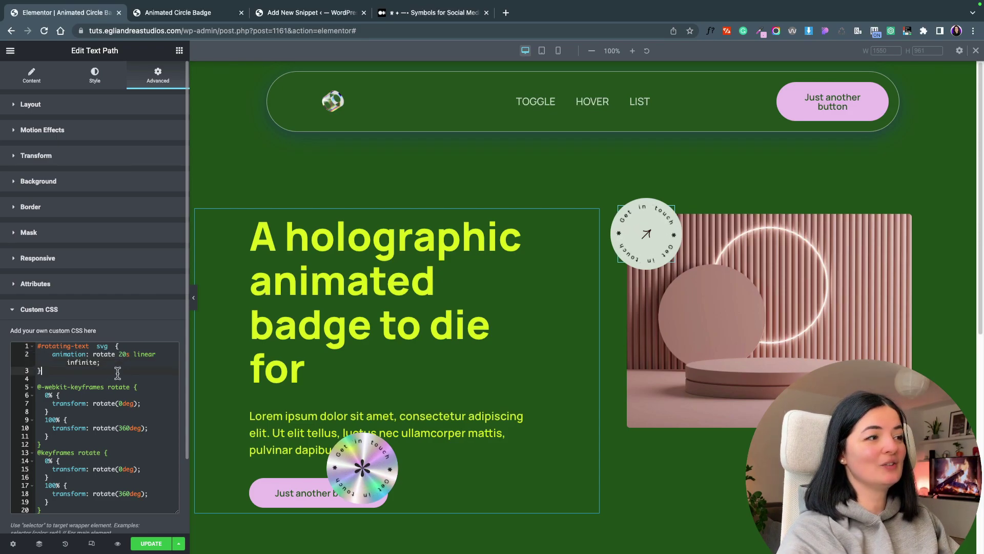
Change the badge's rotation duration from 20s to 50s
click(120, 353)
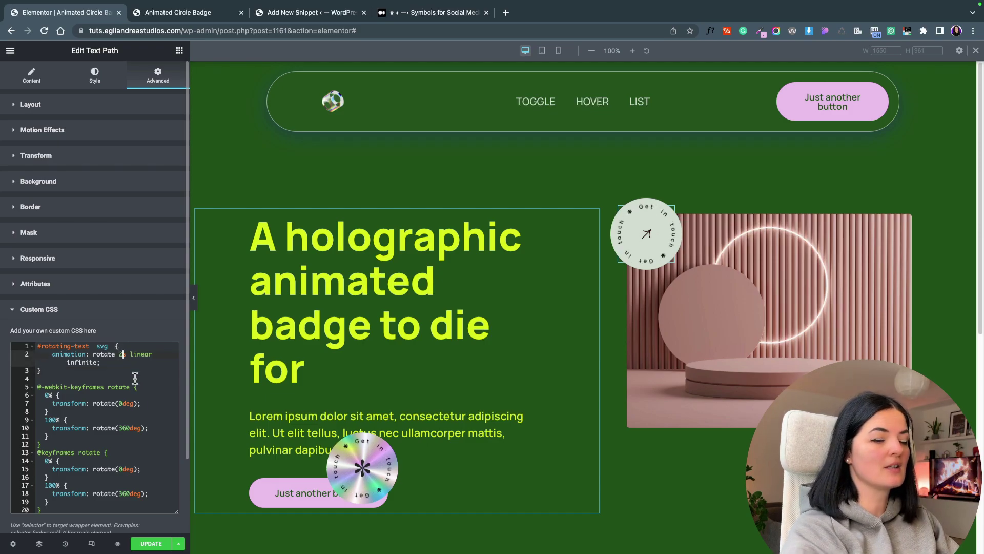
key(BackSpace)
text(50)
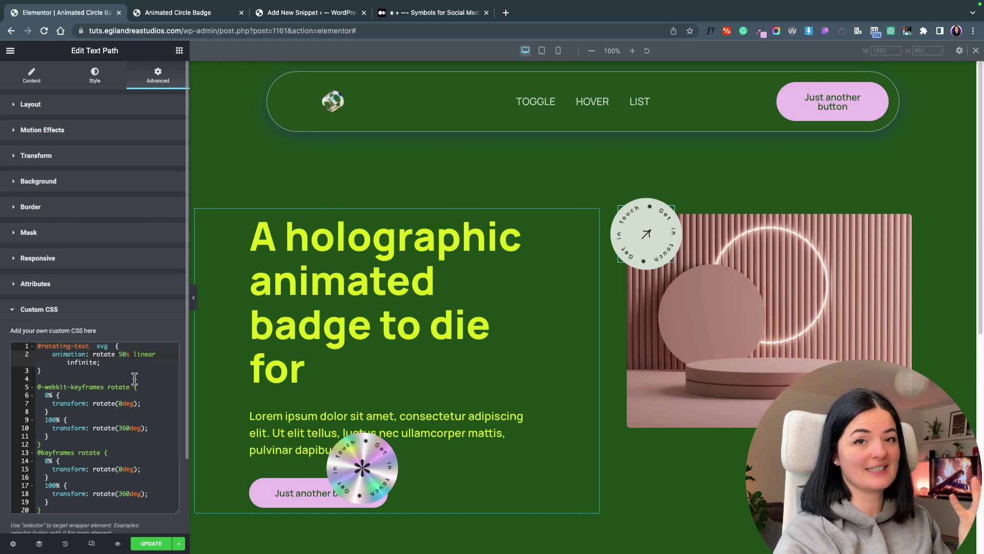
click(95, 76)
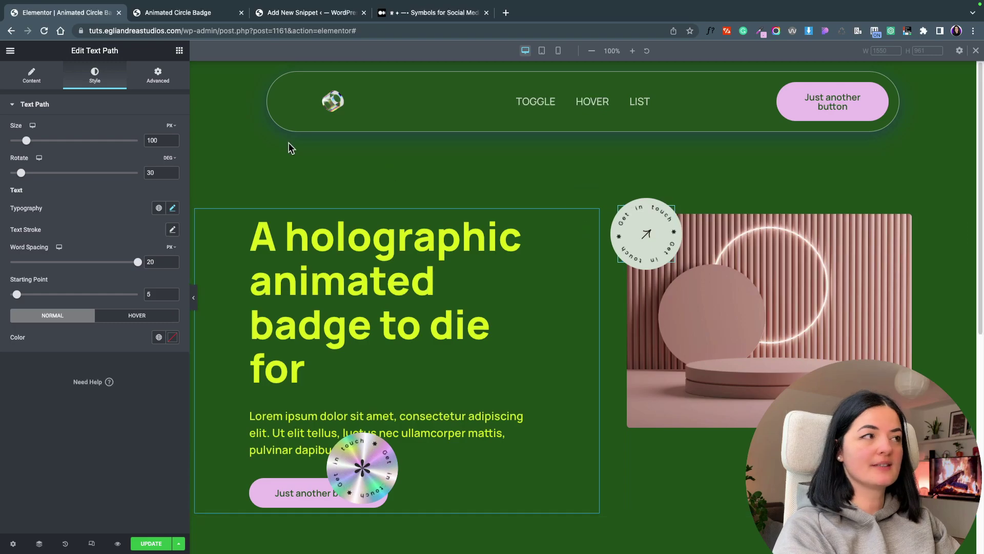
click(32, 76)
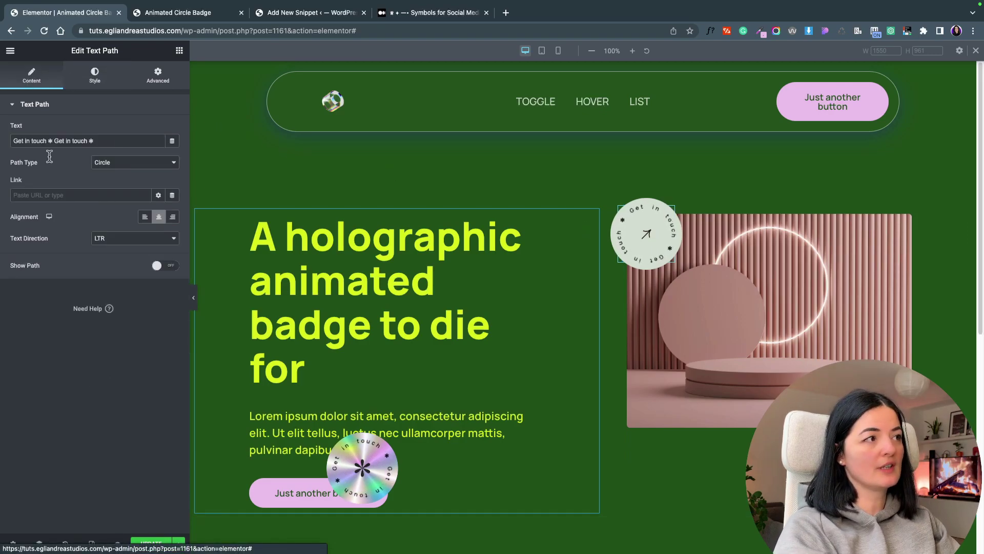
click(84, 197)
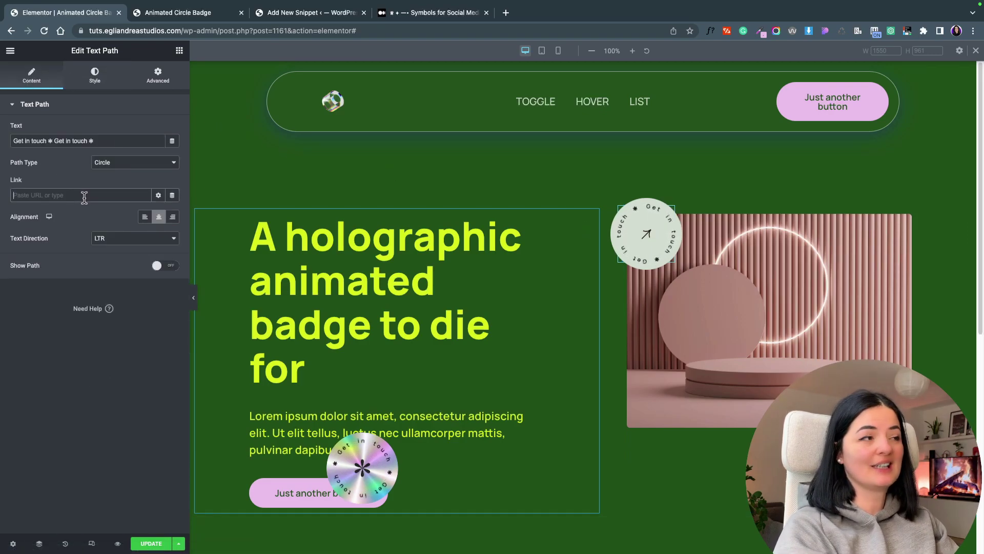
click(172, 198)
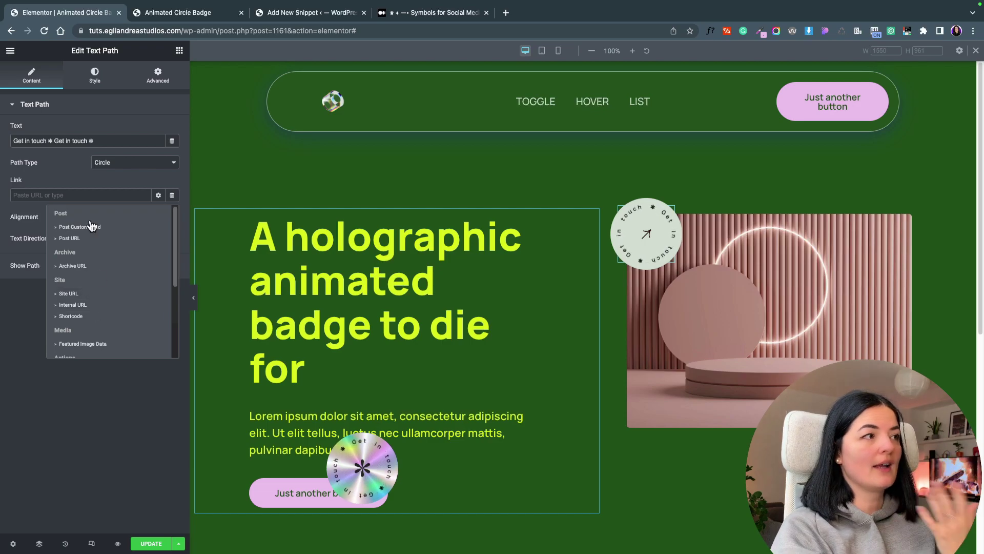
click(86, 196)
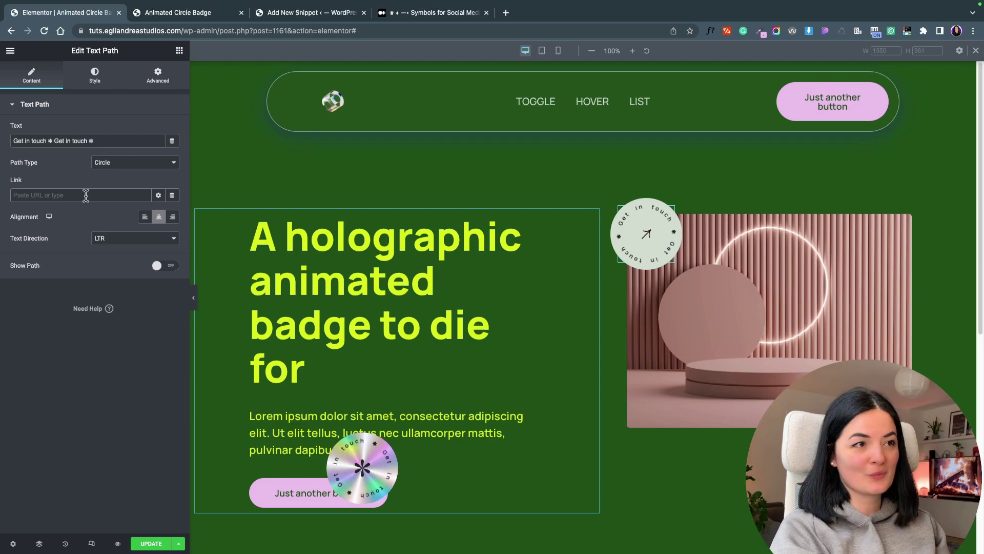
click(157, 76)
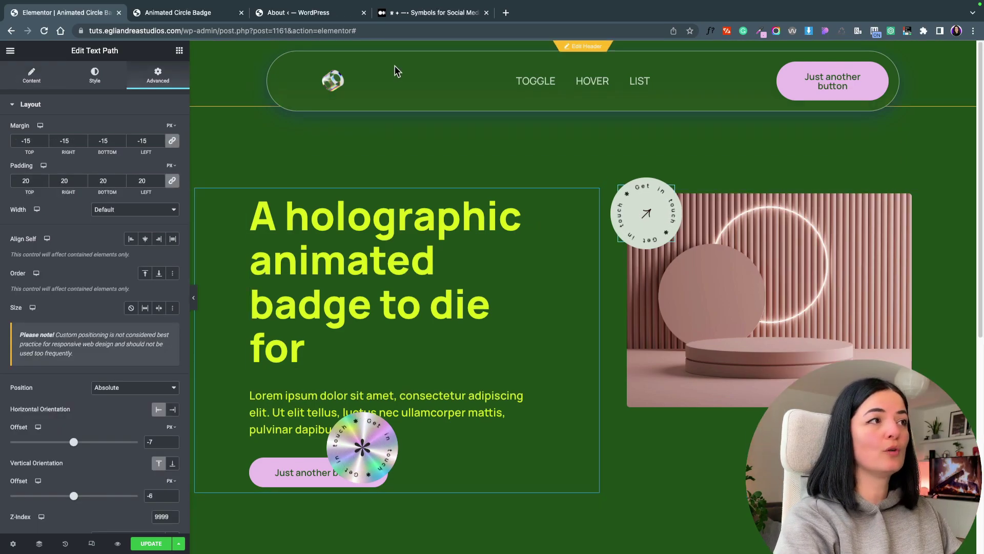
In WordPress admin, search 'code snippets' under Plugins > Add New, then install and activate it
click(294, 18)
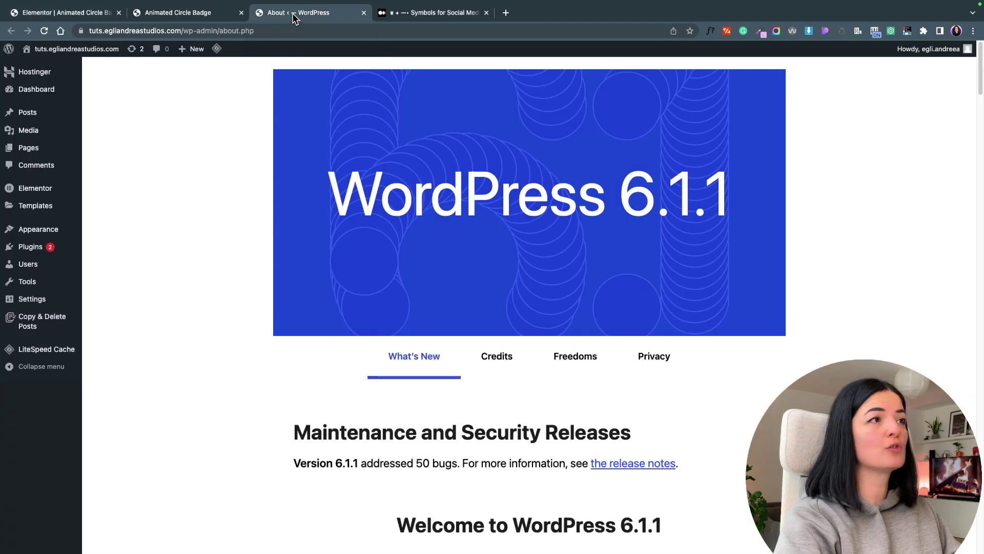
mouse_move(39, 212)
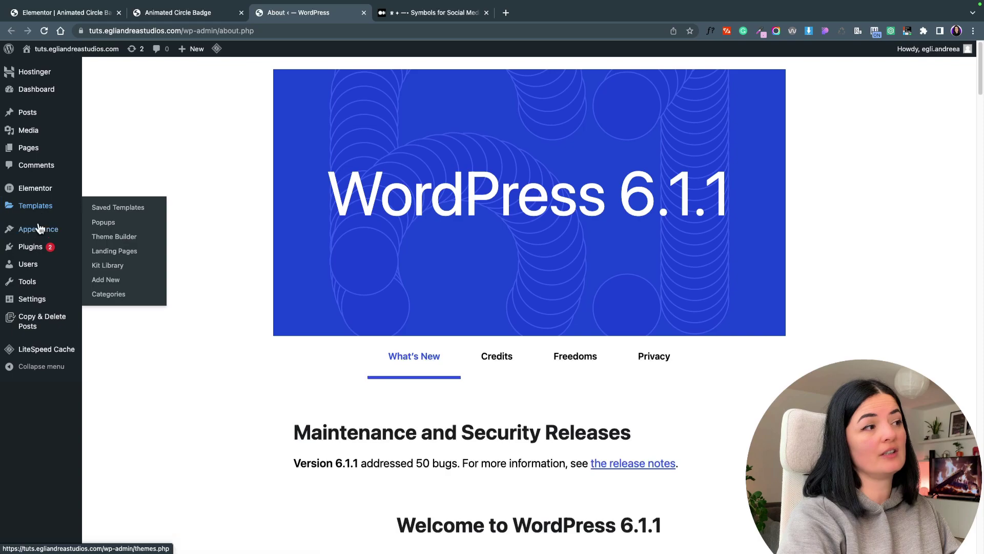
click(32, 251)
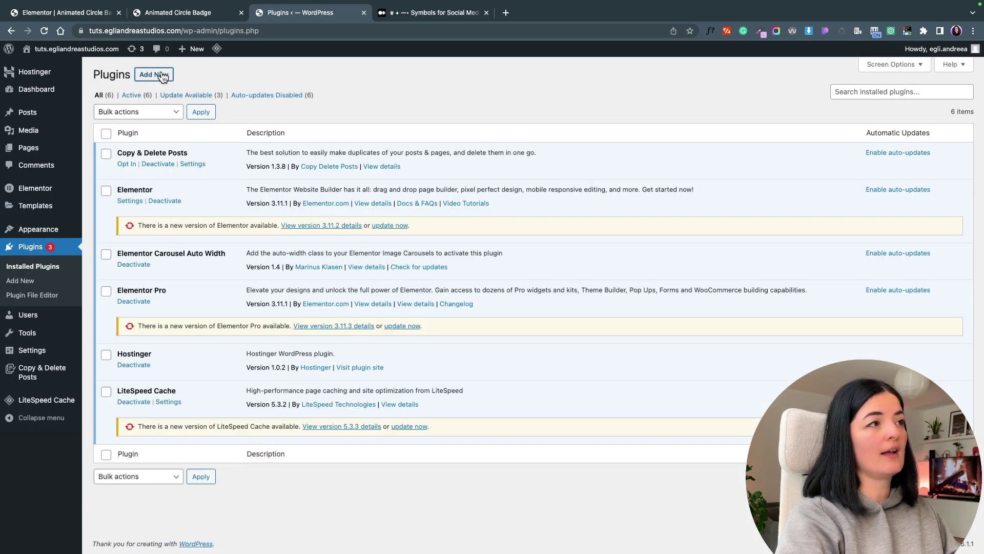
click(154, 74)
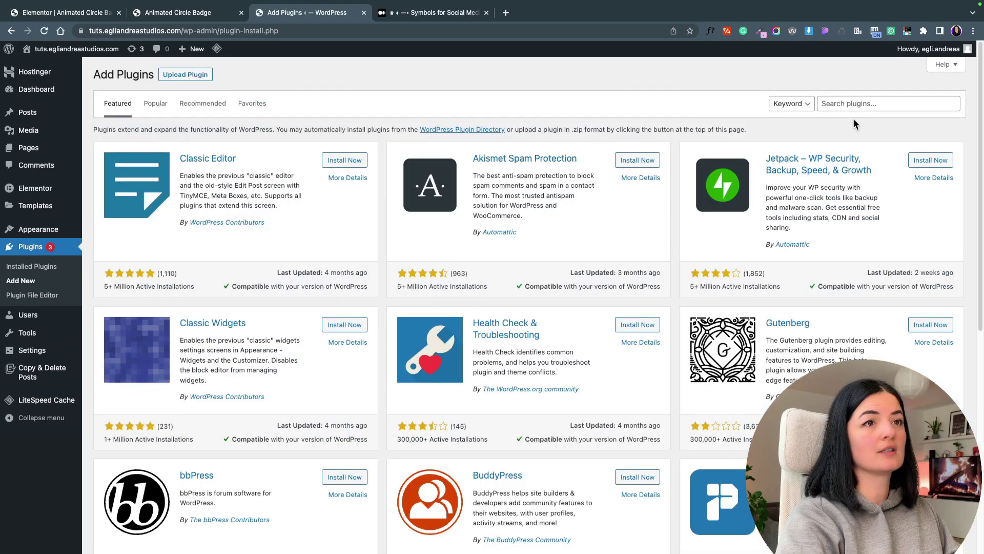
click(876, 104)
text(code s)
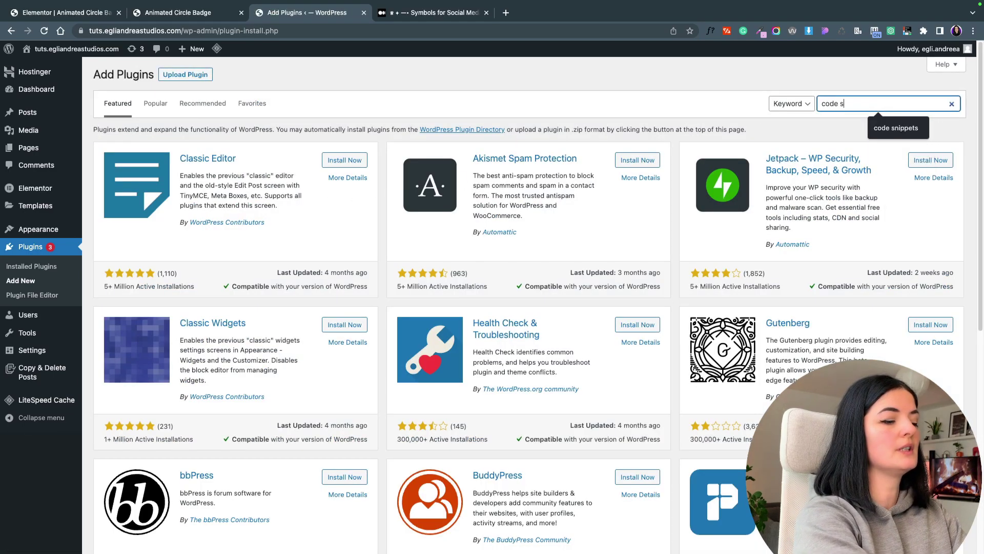
text(nippets)
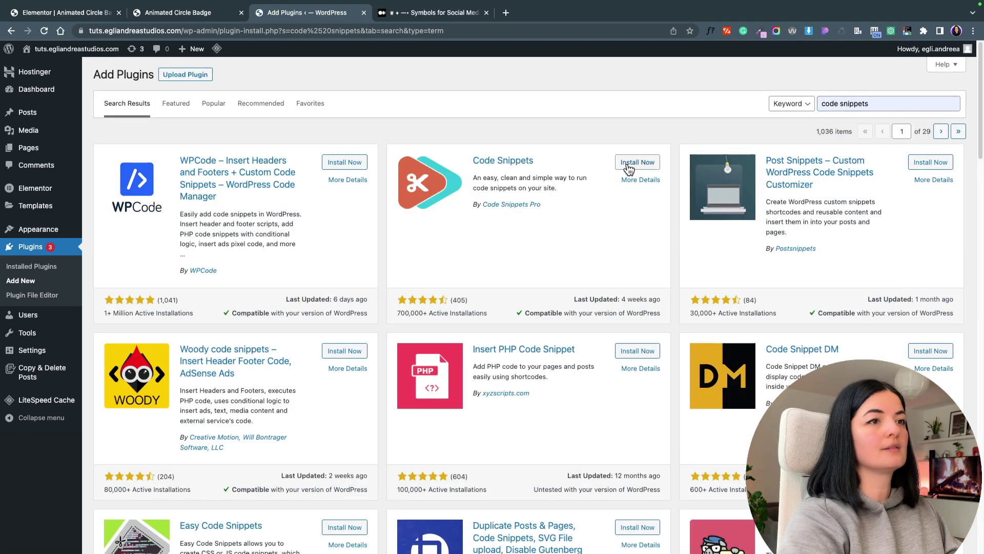
click(631, 162)
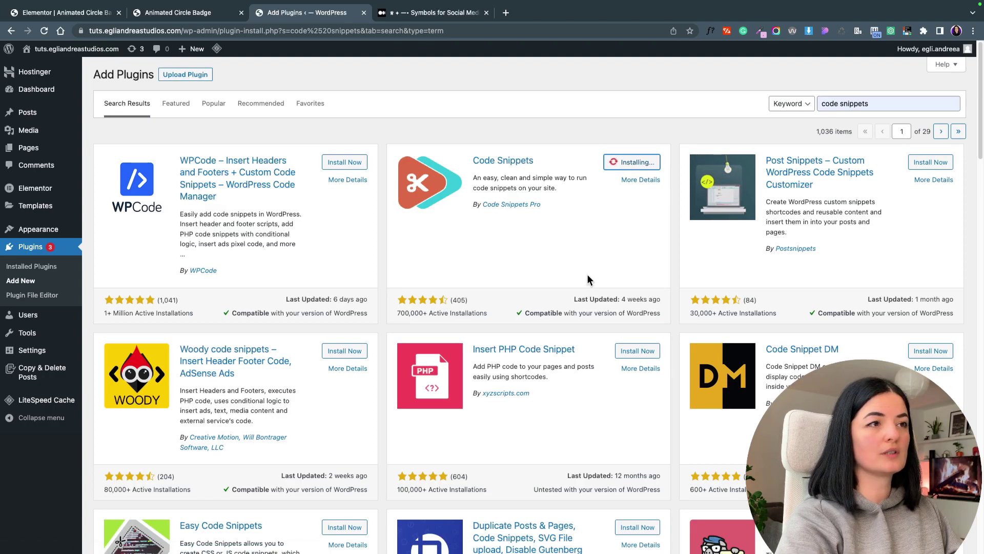
click(636, 163)
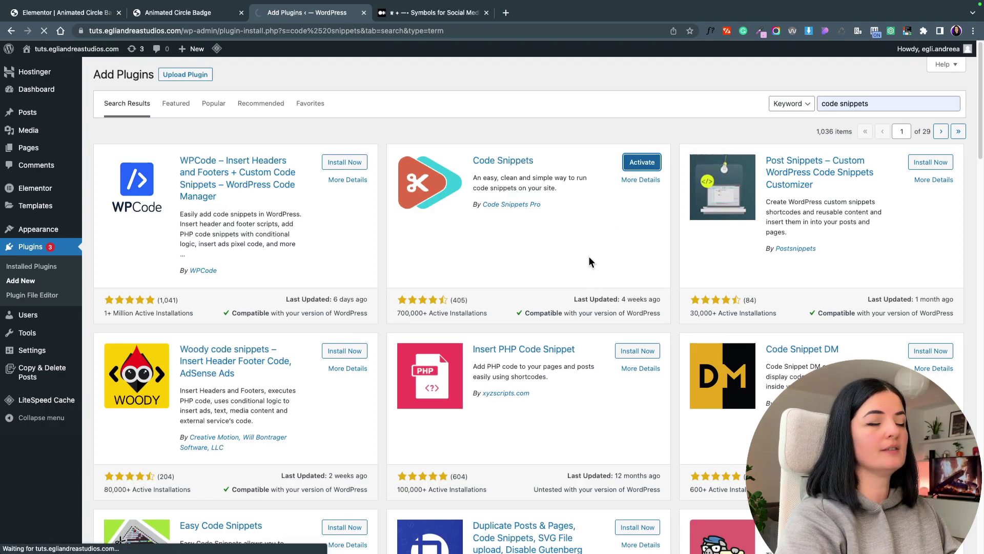
Create a new snippet with the pasted wp_head #rotating-text rotation CSS, then return to Elementor
mouse_move(45, 320)
click(106, 331)
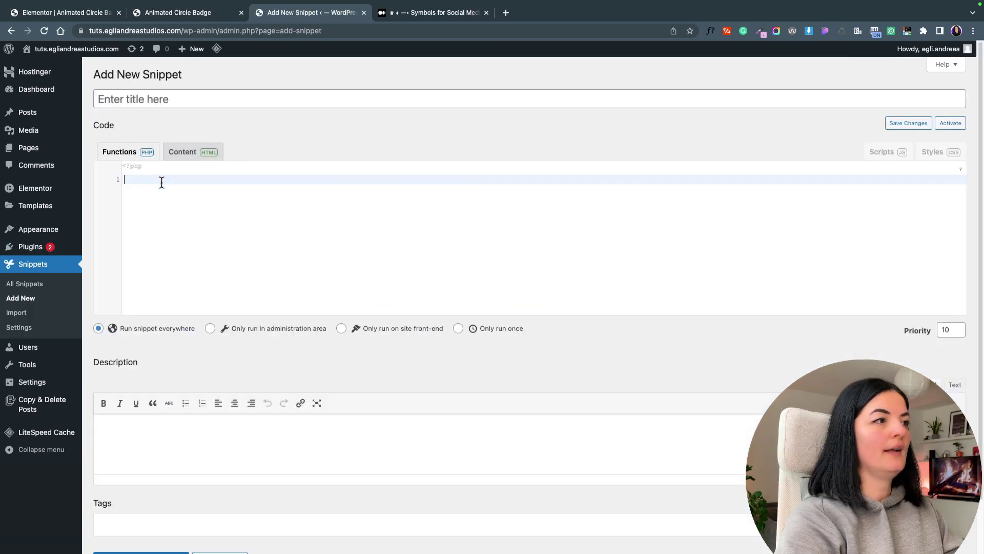
text(add_action( 'wp_head', function () { ?>  <style>  #rotating-text  svg  {     animation: rotate 20s linear infinite; }  @-webkit-keyframes rotate {   0% {     transform: rotate(0deg);   }   100% {     transform: rotate(360deg);   } } @keyframes rotate {   0% {     transform: rotate(0deg);   }   100% {     transform: rotate(360deg);   } }  </style> <?php } );)
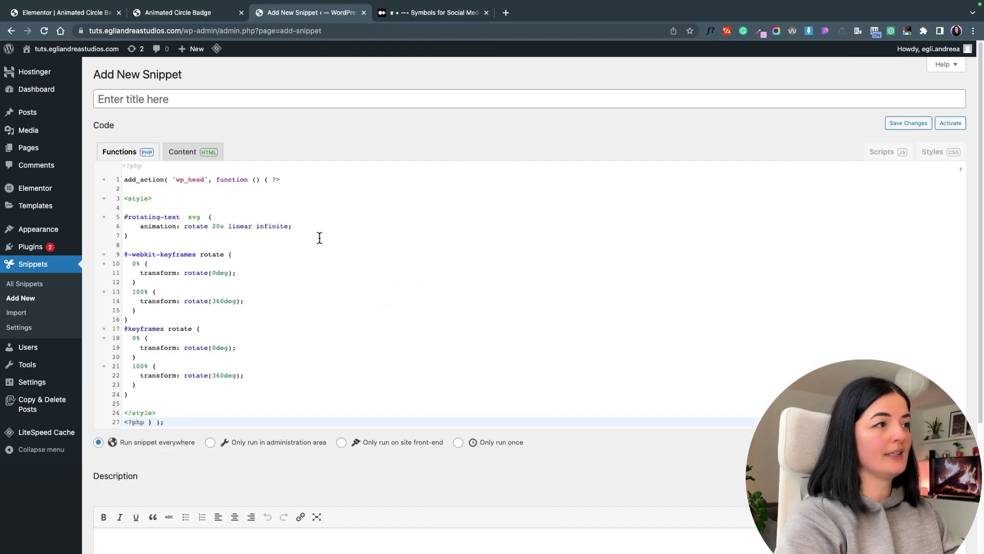
click(316, 237)
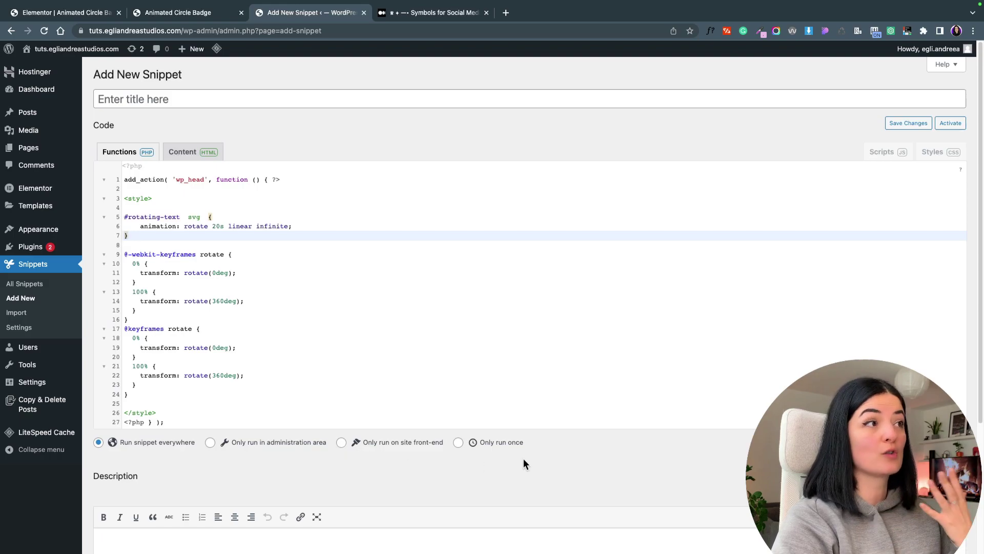
click(56, 12)
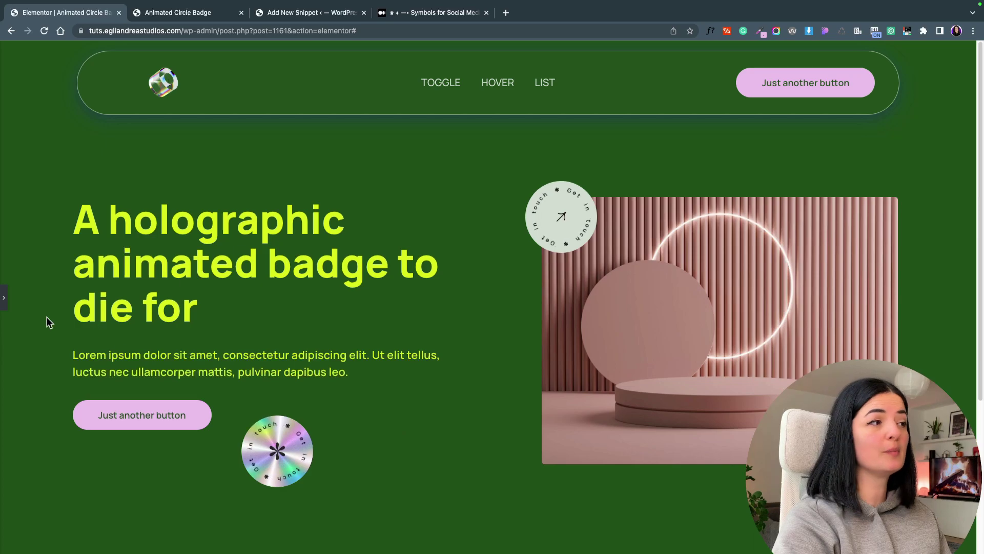
Expand the Elementor panel, showing the Text Path badge's advanced layout settings beside the hero
click(4, 297)
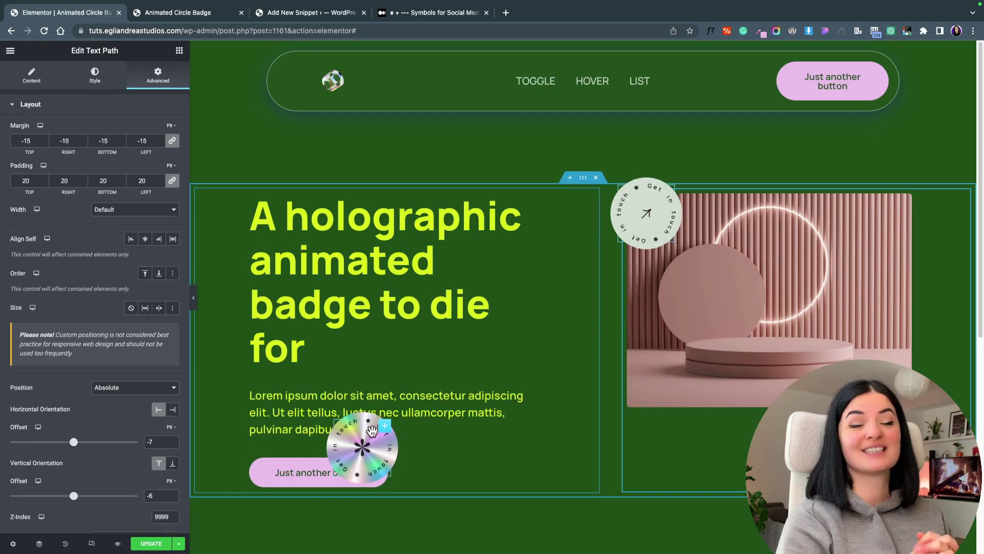